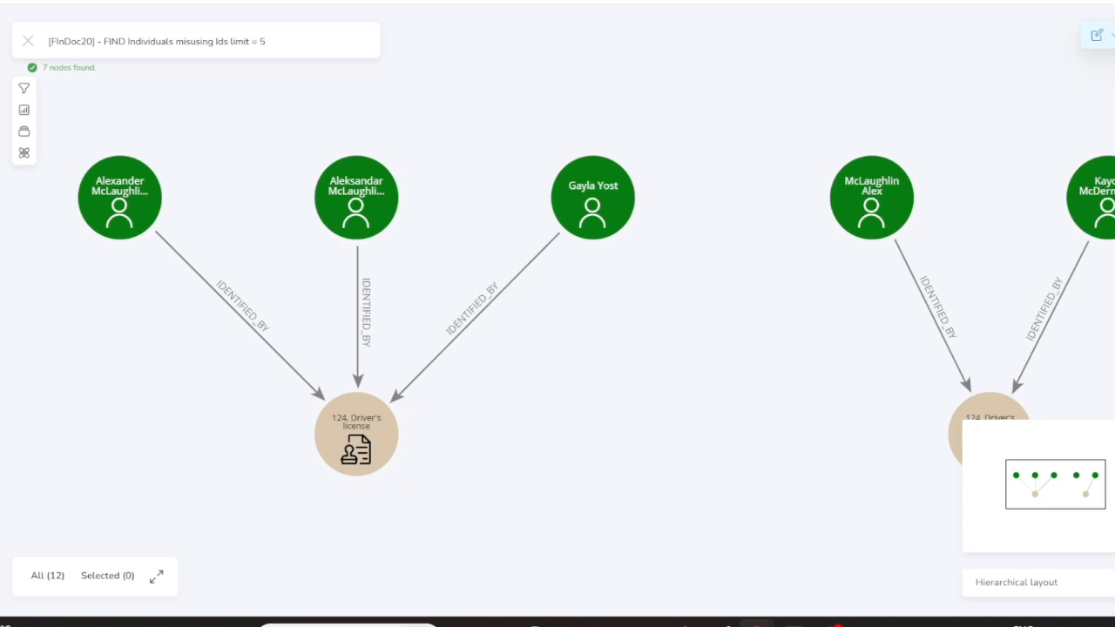
Close the minimap and read the property cards of the license and individual nodes
click(1114, 433)
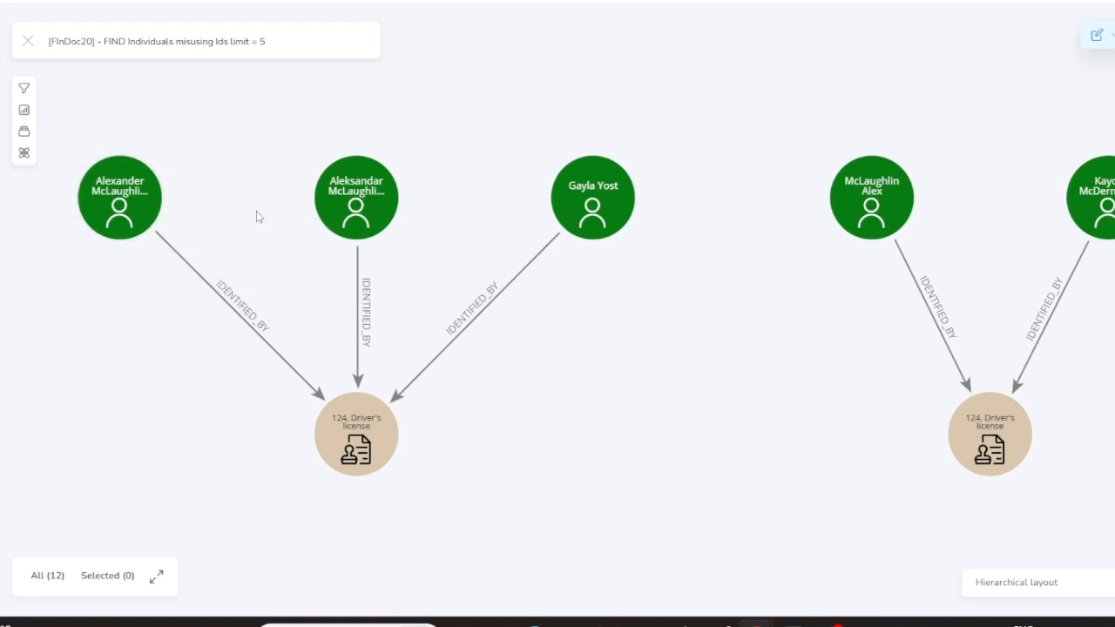
mouse_move(367, 437)
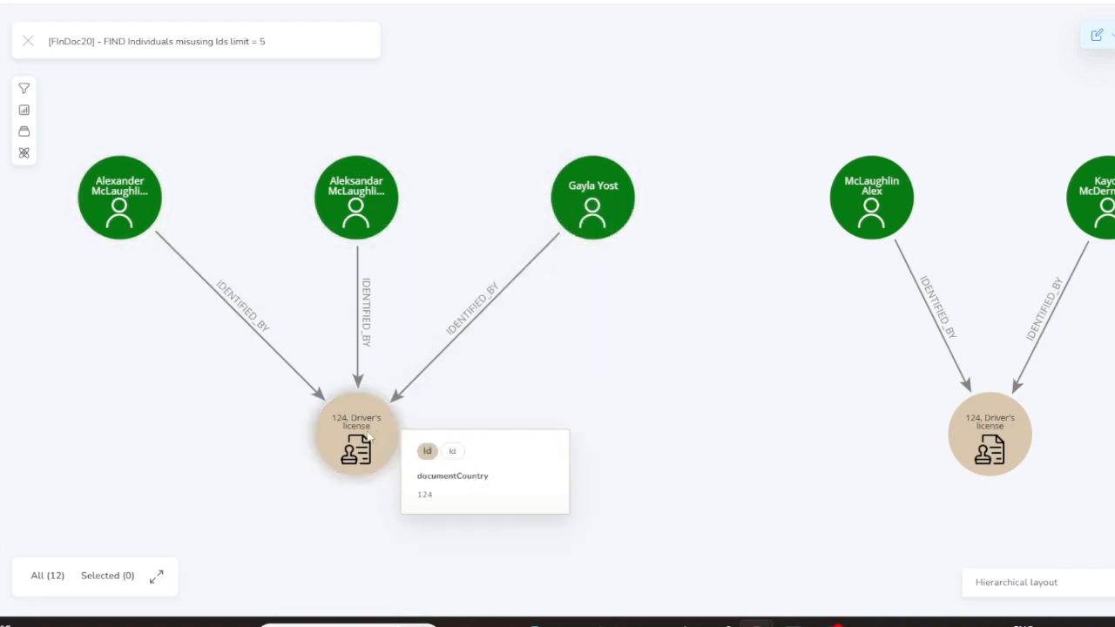
mouse_move(1092, 180)
mouse_move(986, 427)
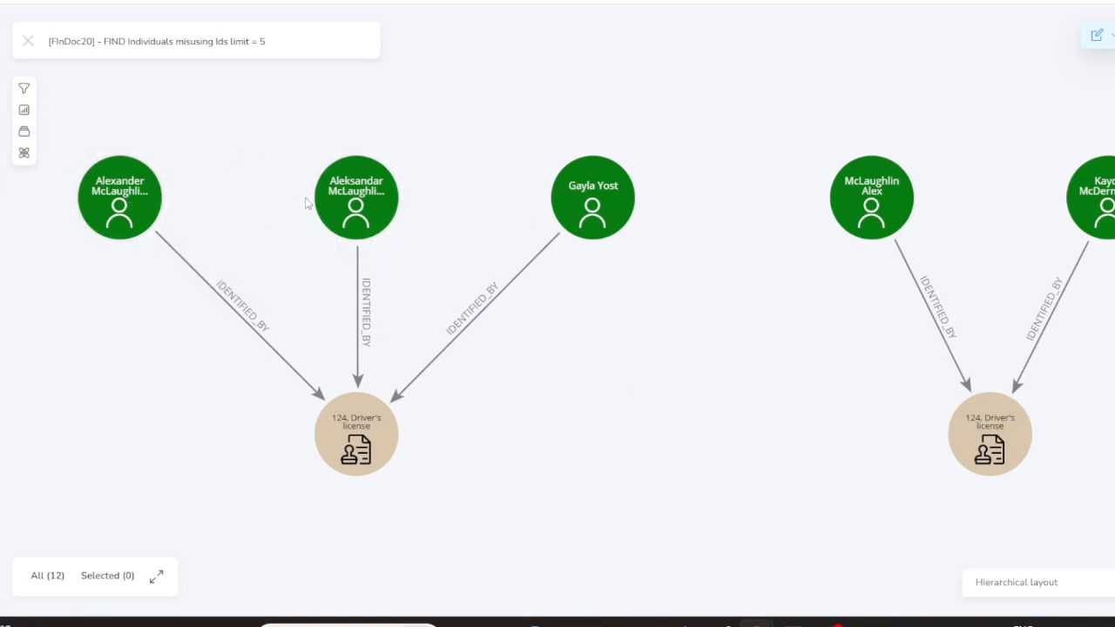
mouse_move(880, 222)
mouse_move(126, 192)
mouse_move(839, 209)
mouse_move(887, 193)
Check the top-left individual's properties (age 42, customer since 1996-01-10), then select both look-alikes
click(896, 191)
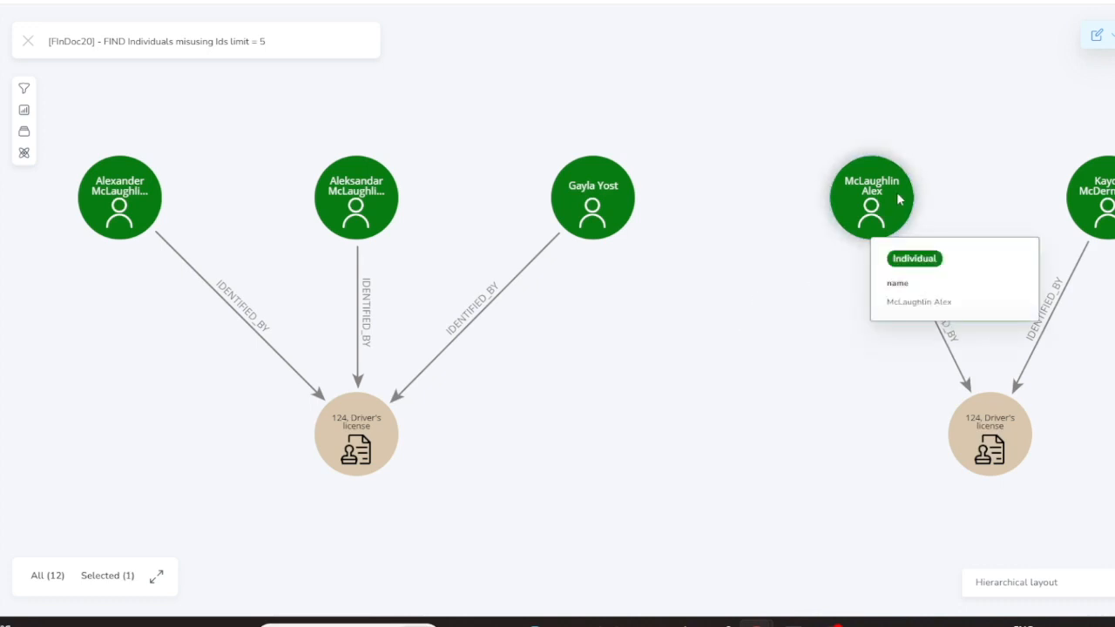
double_click(118, 199)
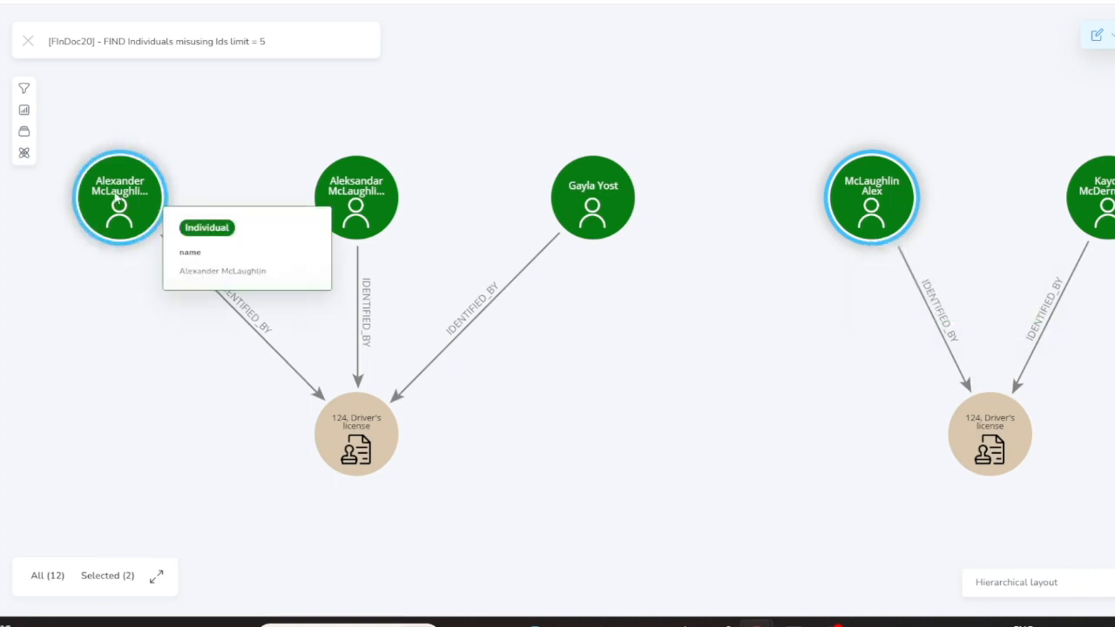
click(431, 135)
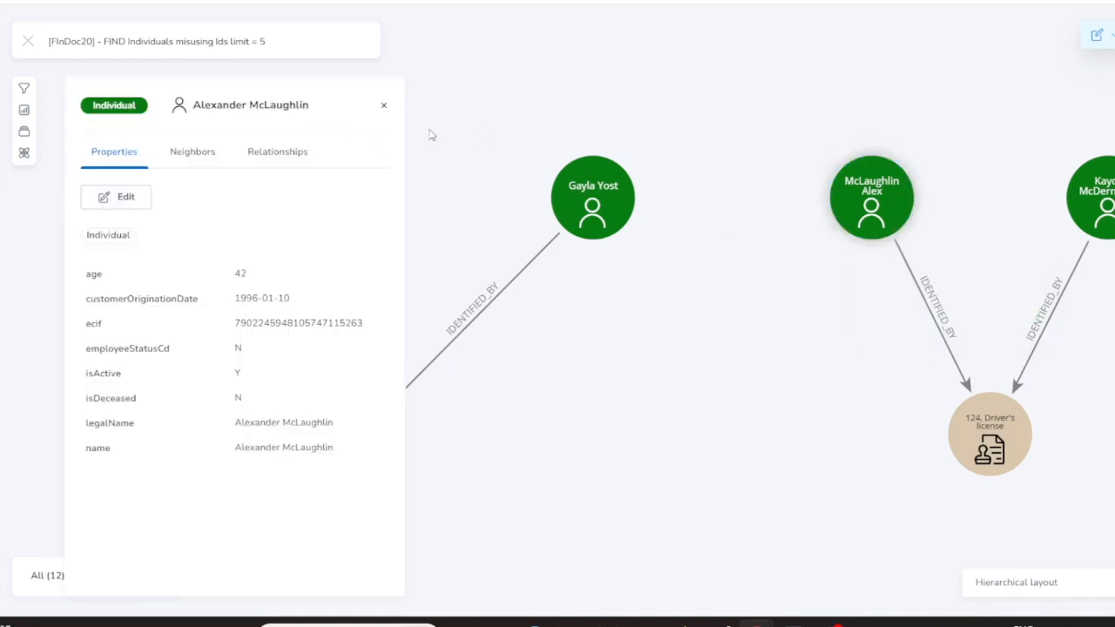
click(383, 108)
click(135, 192)
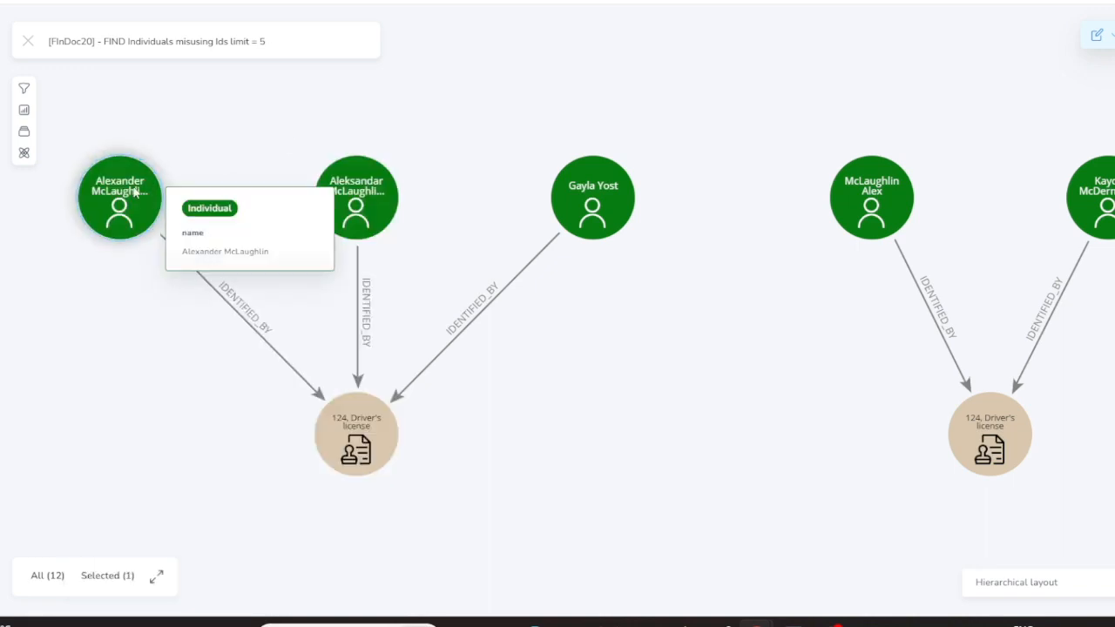
ctrl+click(838, 188)
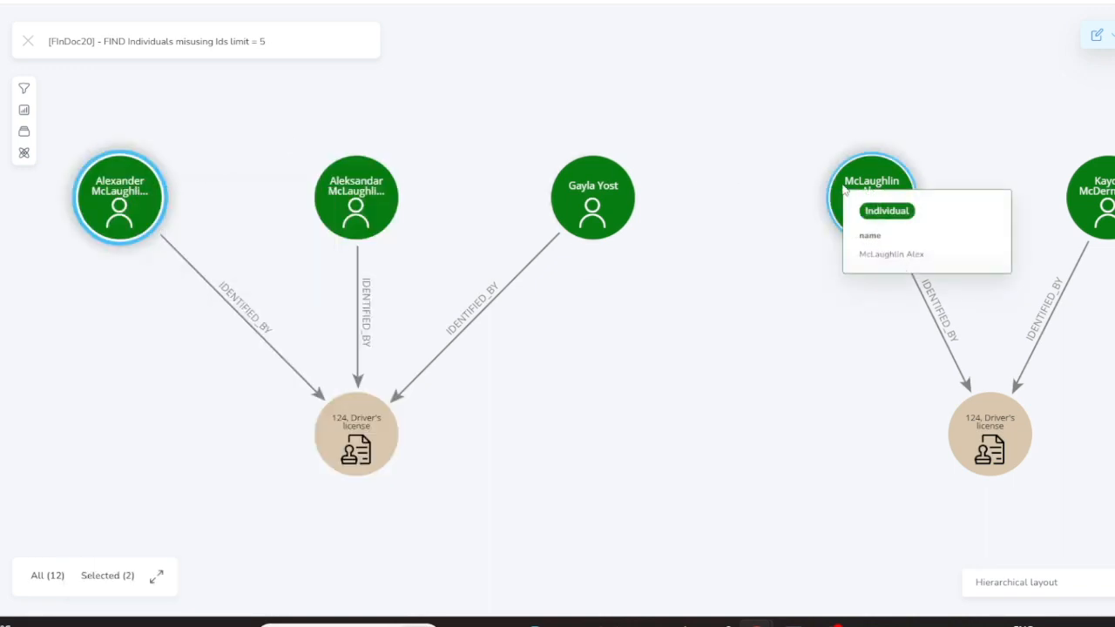
Find the shortest path between the two selected individuals and zoom out to view it
right_click(843, 190)
mouse_move(897, 399)
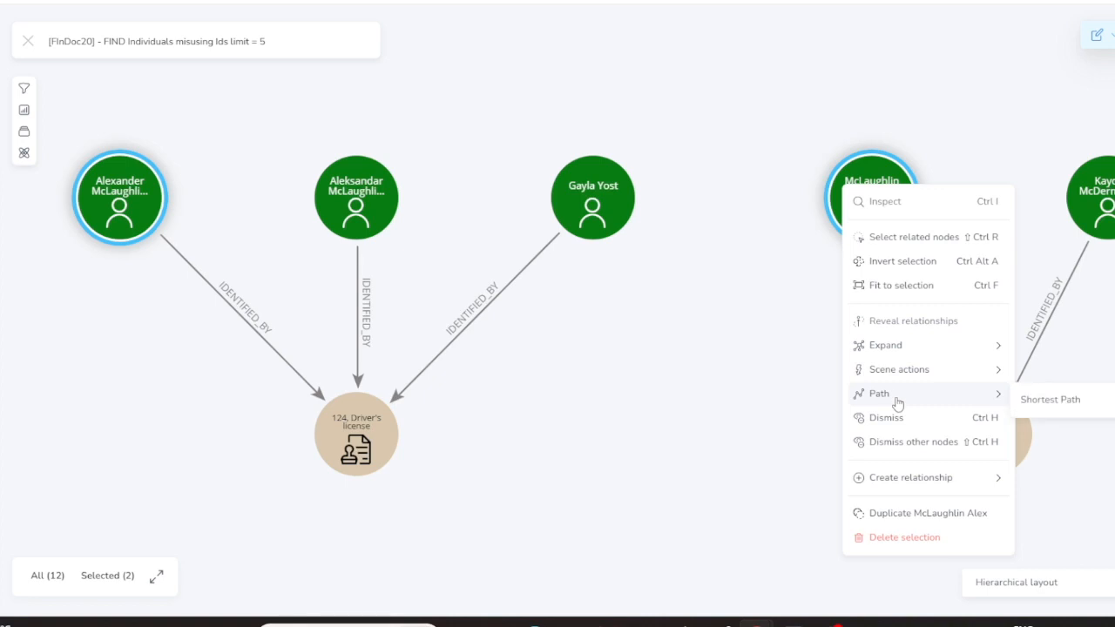
click(1029, 399)
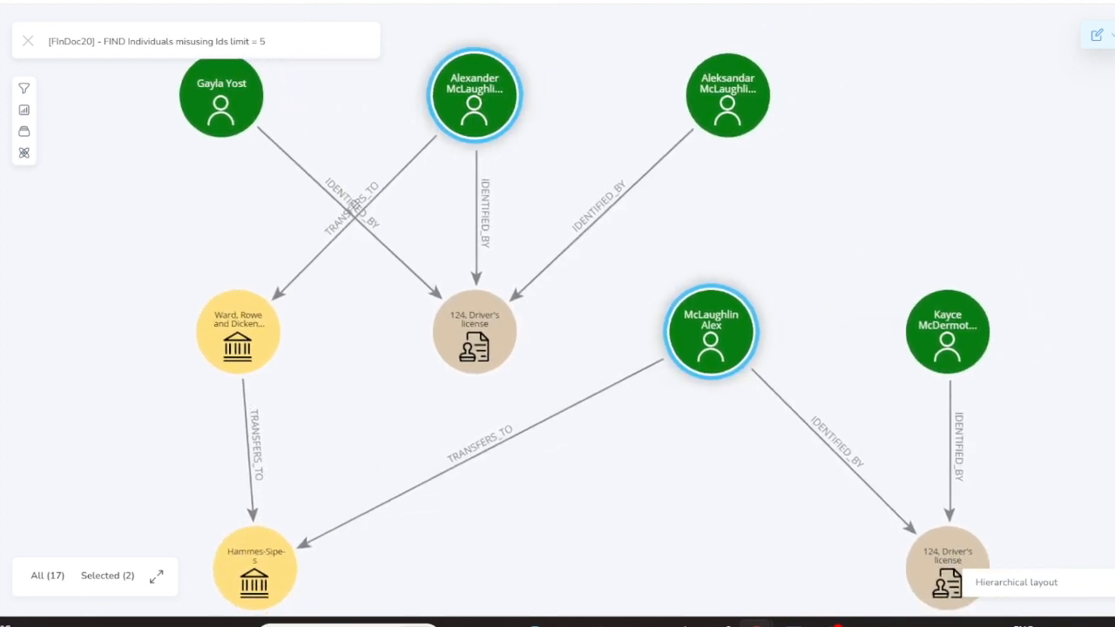
click(1114, 518)
click(1114, 518)
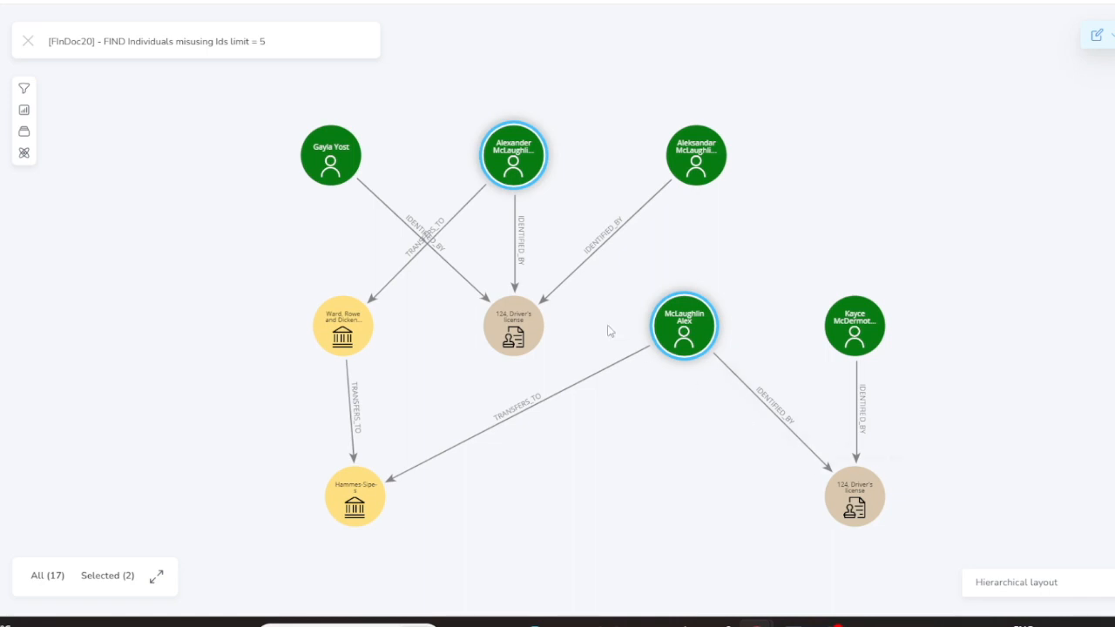
mouse_move(356, 325)
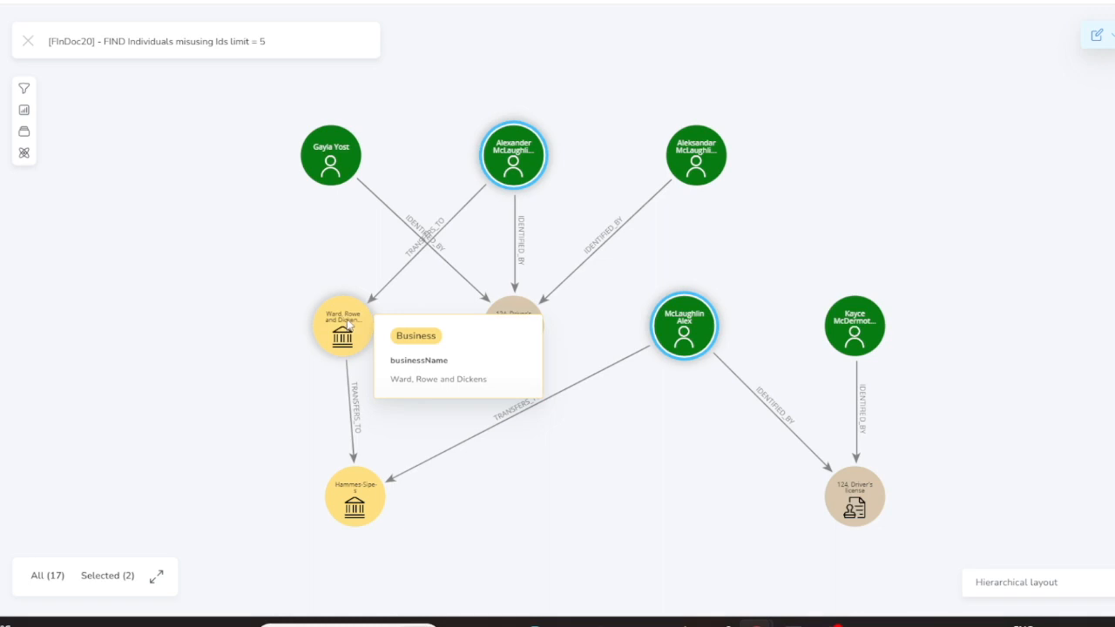
mouse_move(358, 491)
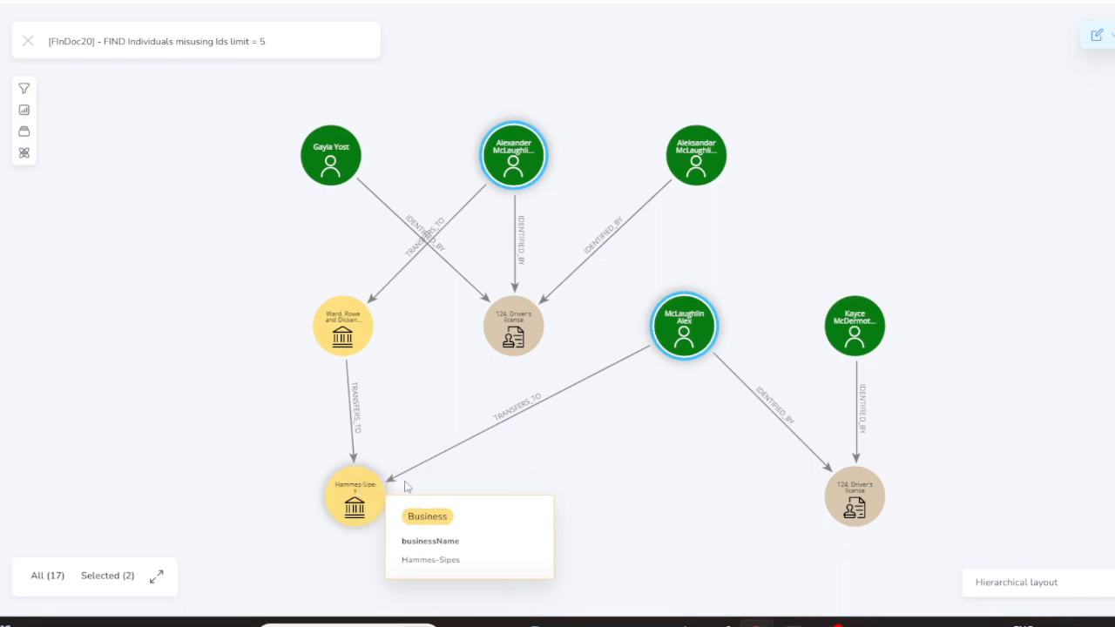
mouse_move(687, 353)
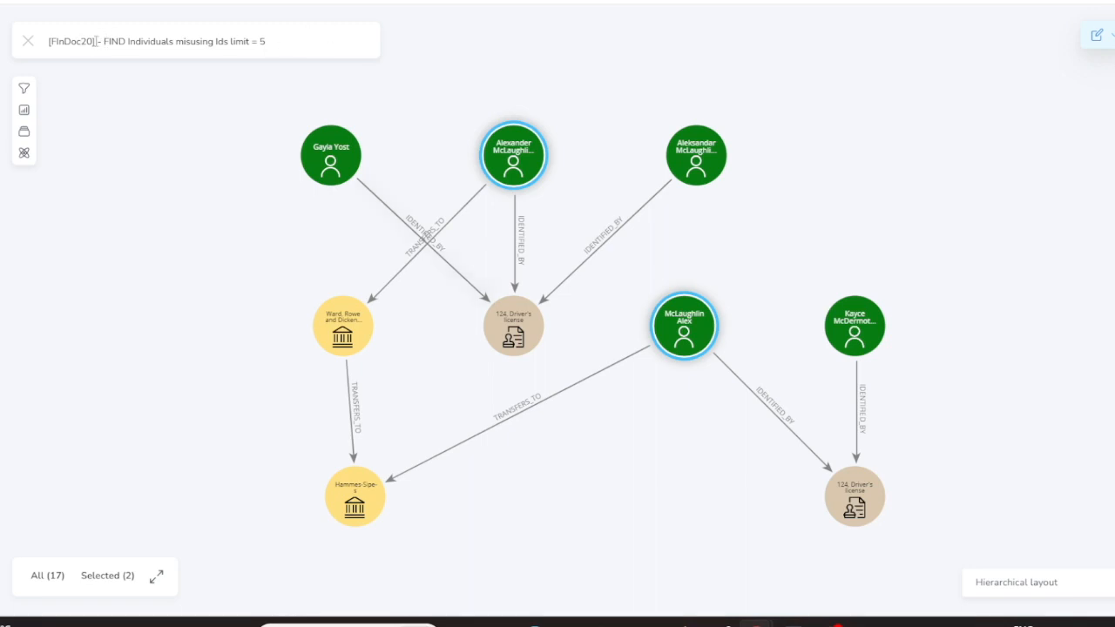
click(27, 46)
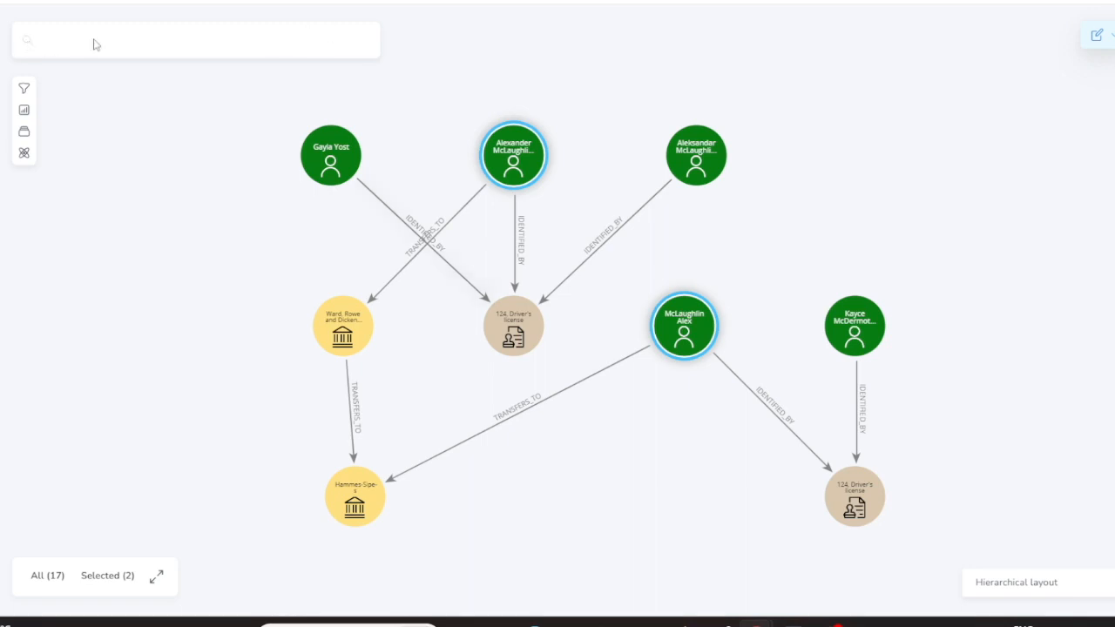
click(126, 39)
text(fuzz)
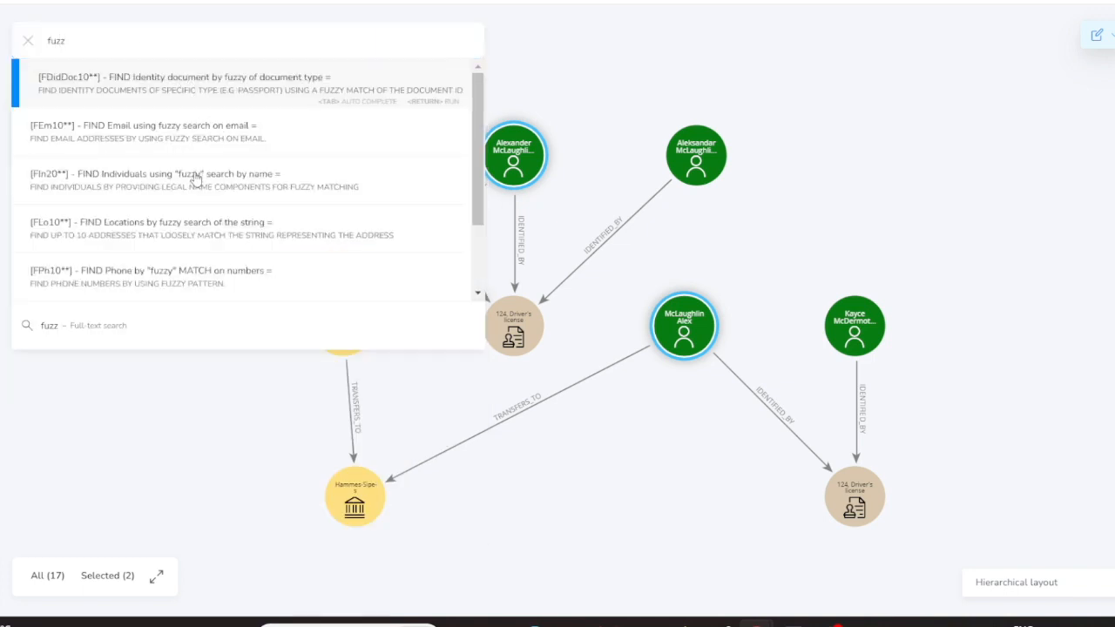
click(196, 179)
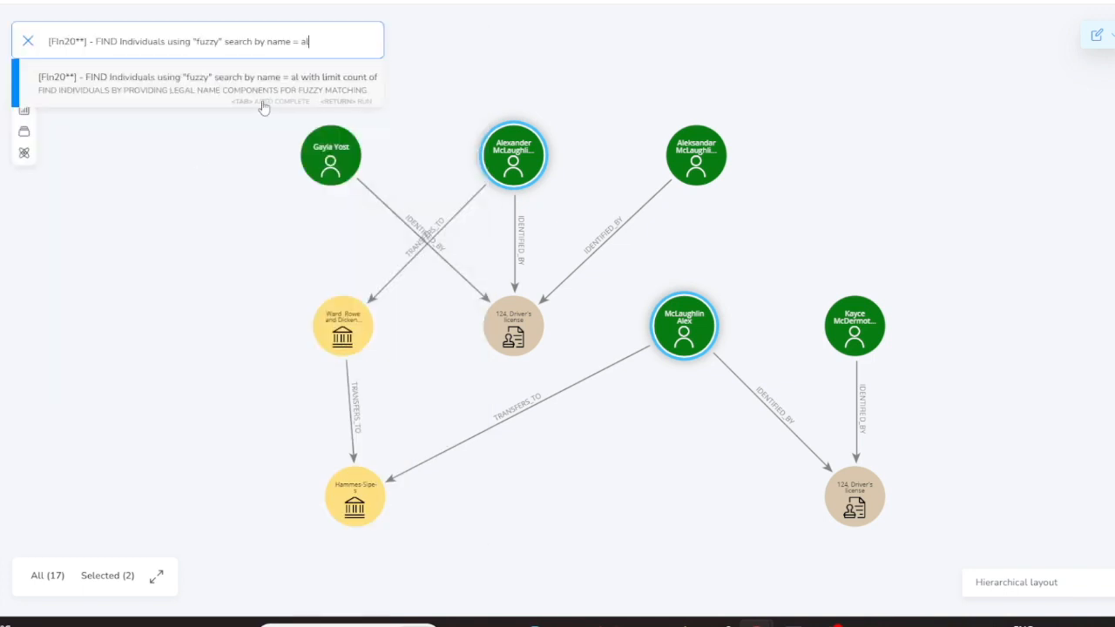
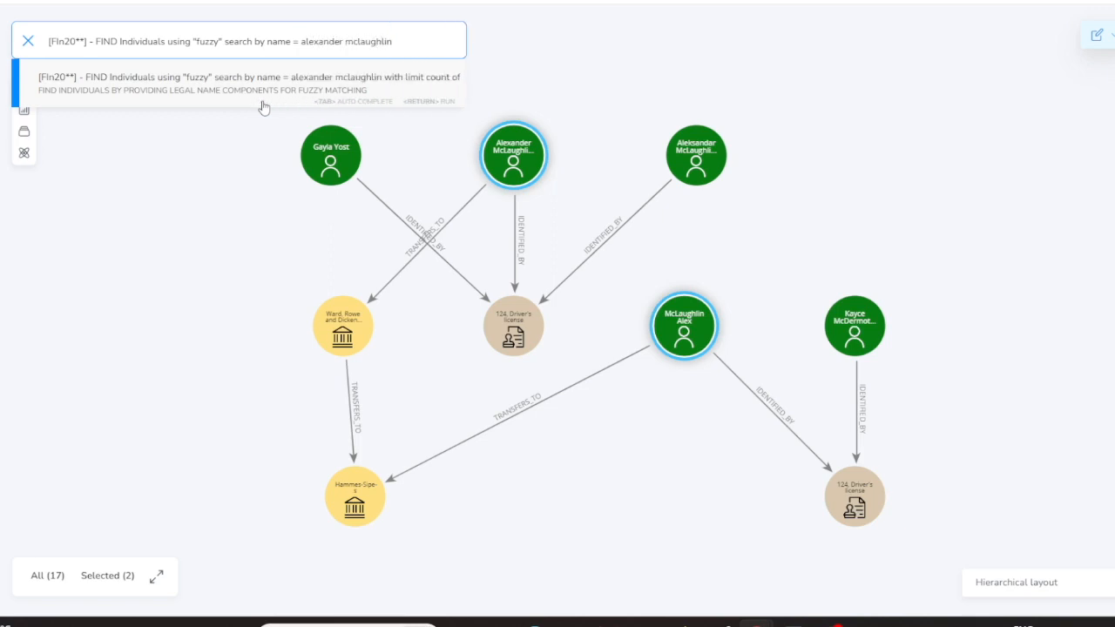
click(281, 92)
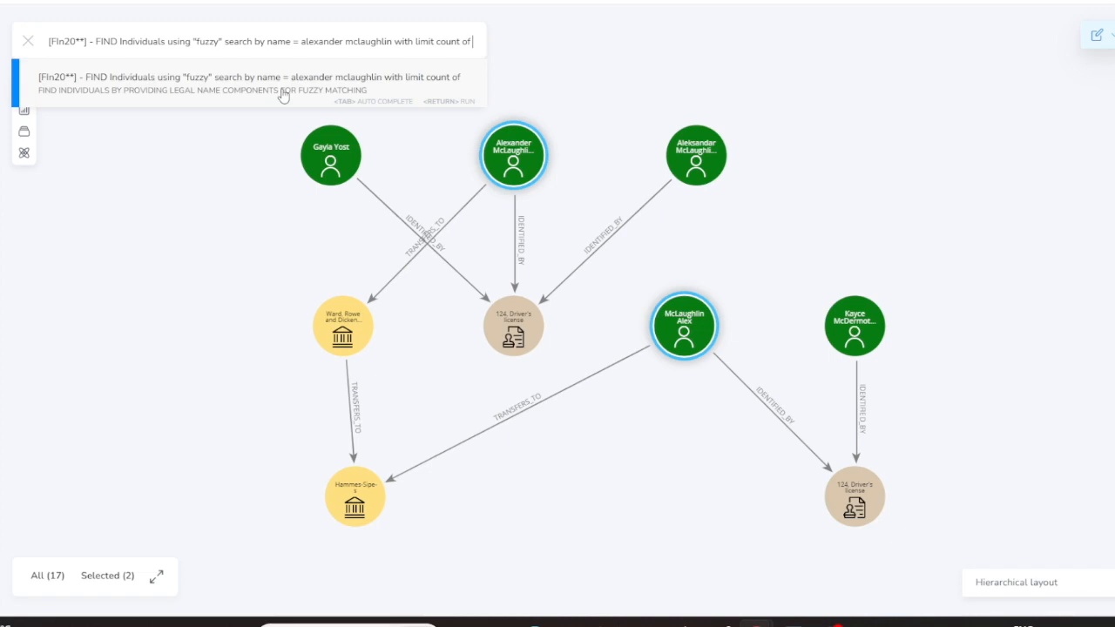
text(5)
key(Return)
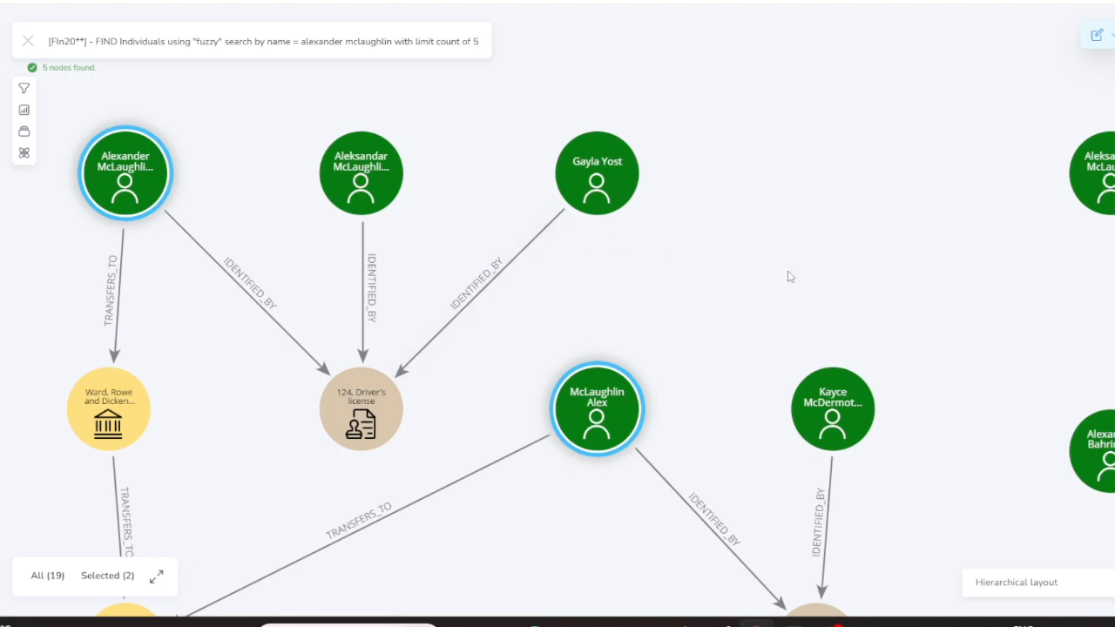
Pan the view and dismiss the unrelated individual returned by the search
drag(916, 311, 694, 294)
scroll(829, 296, down, 2)
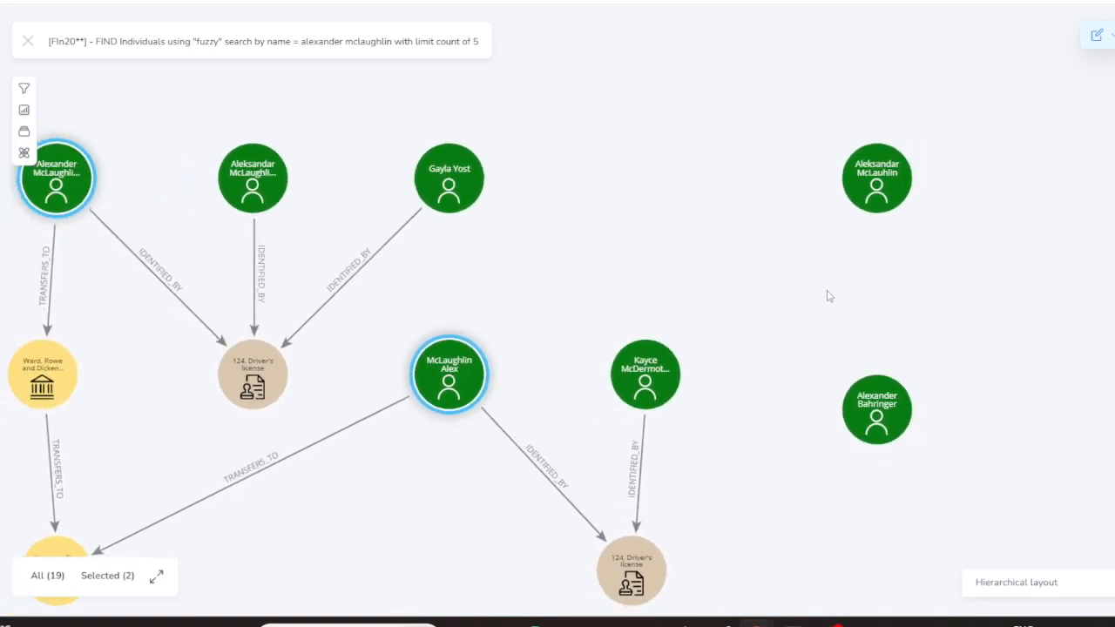
mouse_move(885, 421)
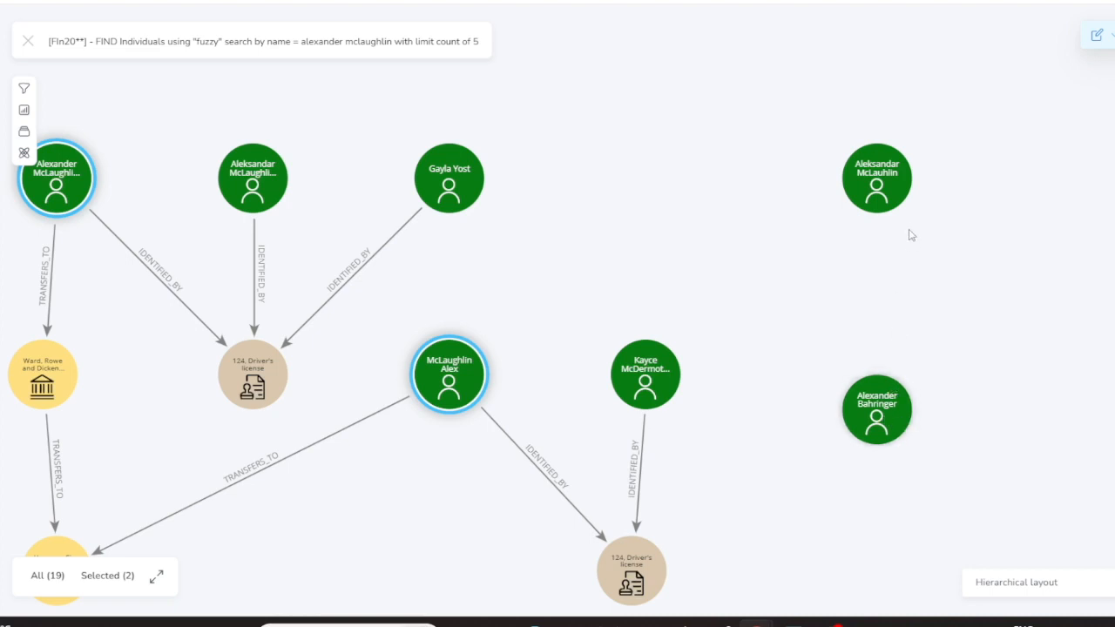
mouse_move(890, 190)
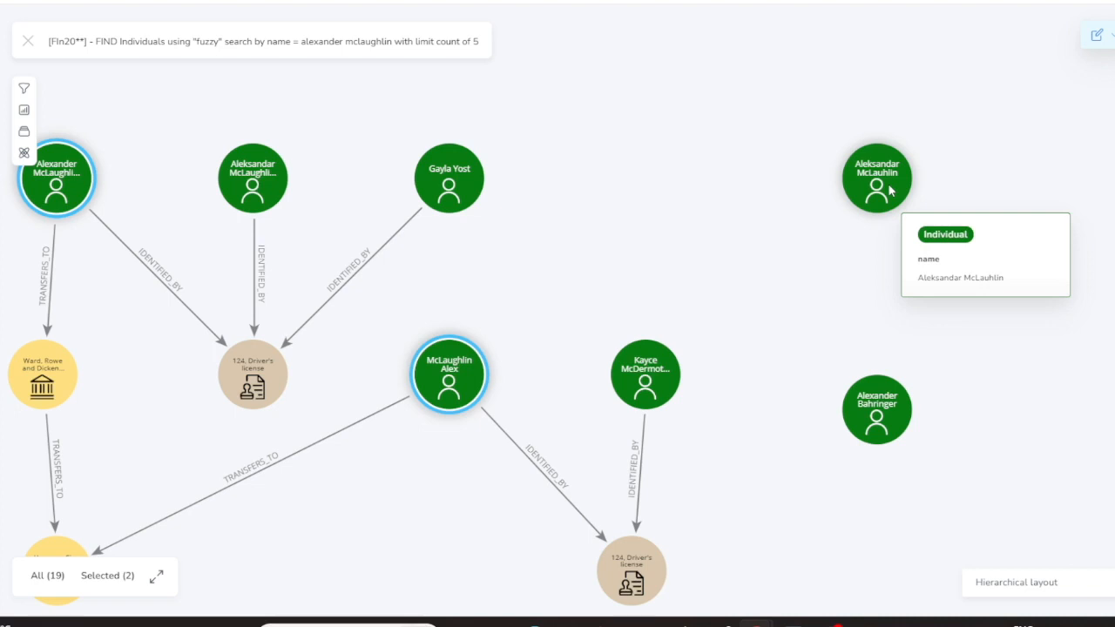
right_click(887, 405)
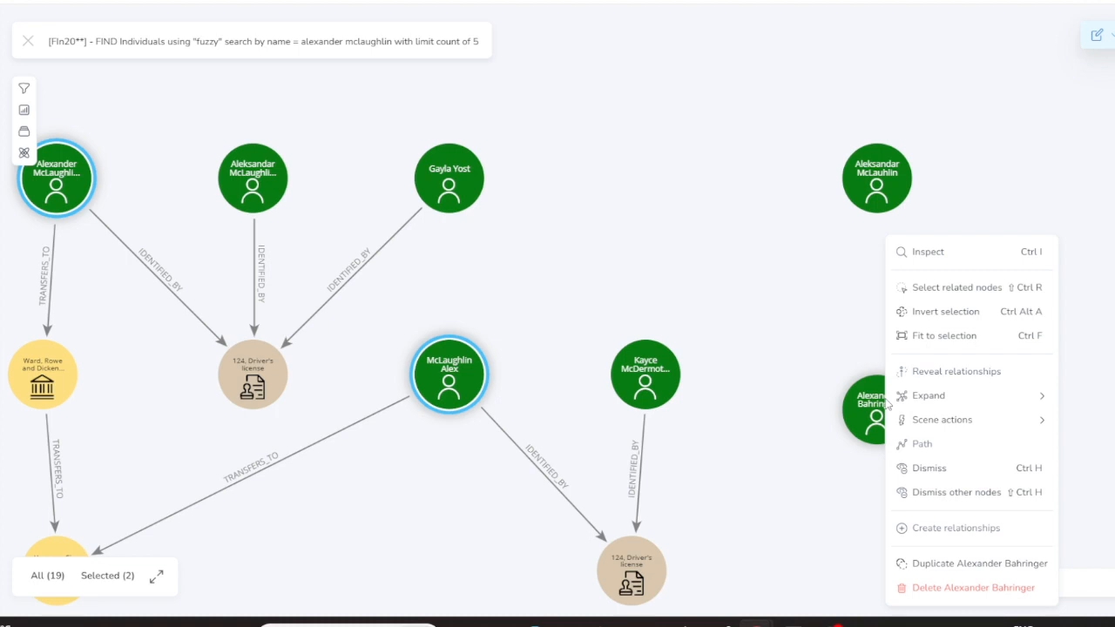
click(924, 470)
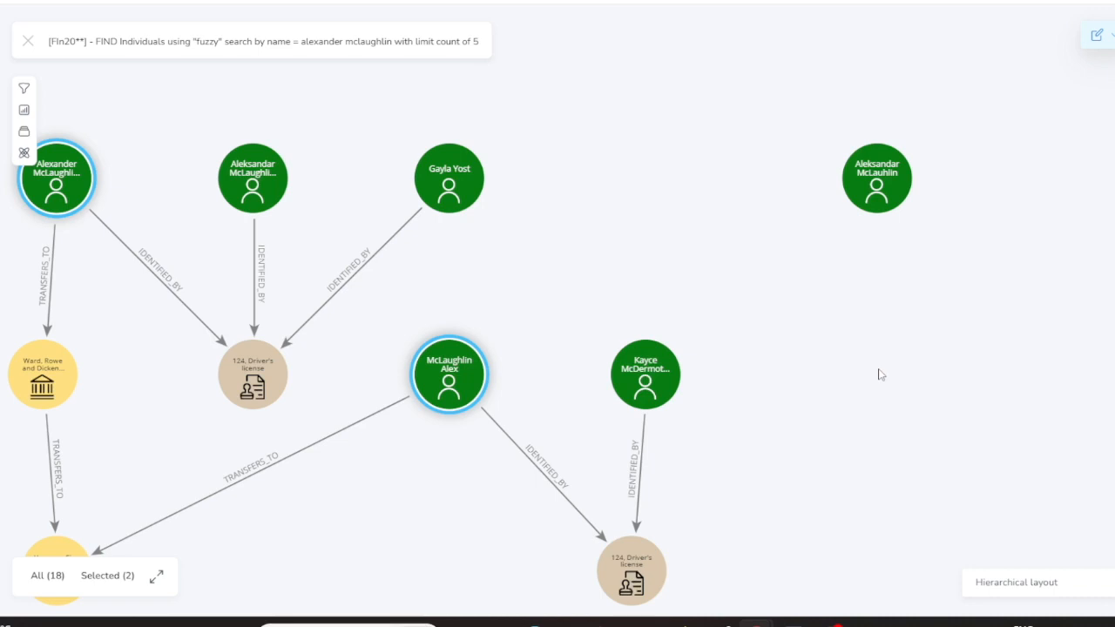
Select the lone top-right individual and bring up its Expand options
right_click(891, 187)
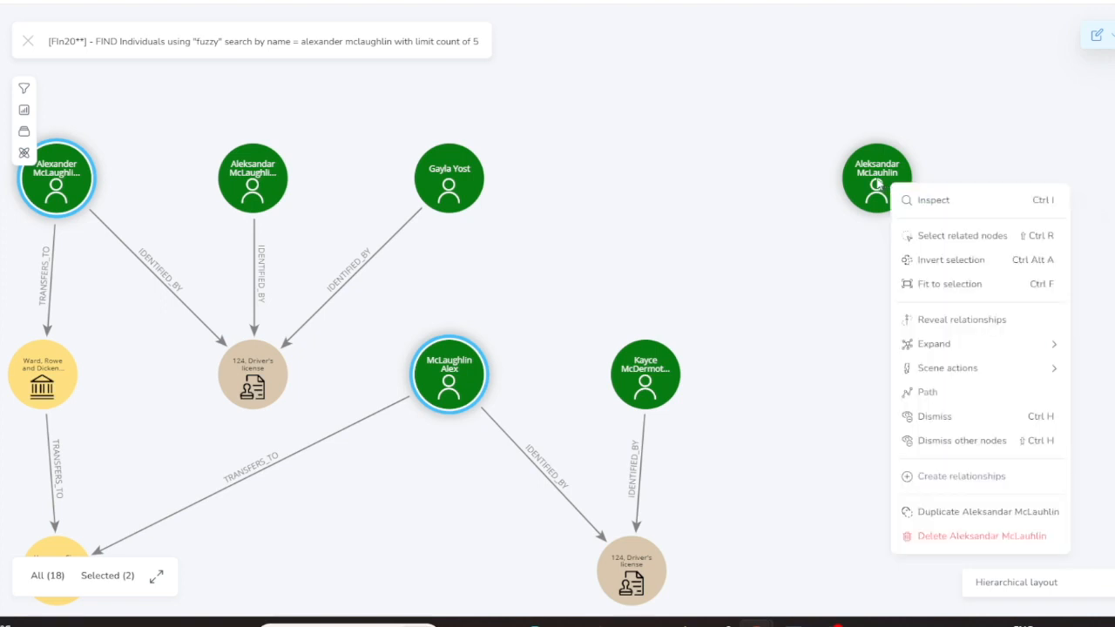
click(878, 183)
right_click(878, 183)
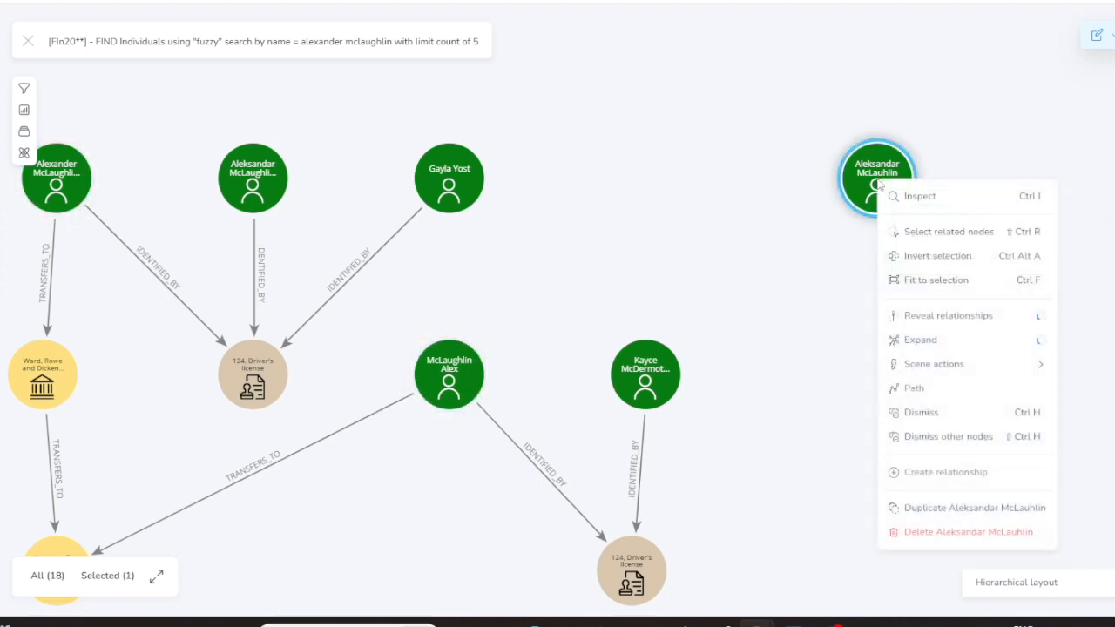
mouse_move(934, 342)
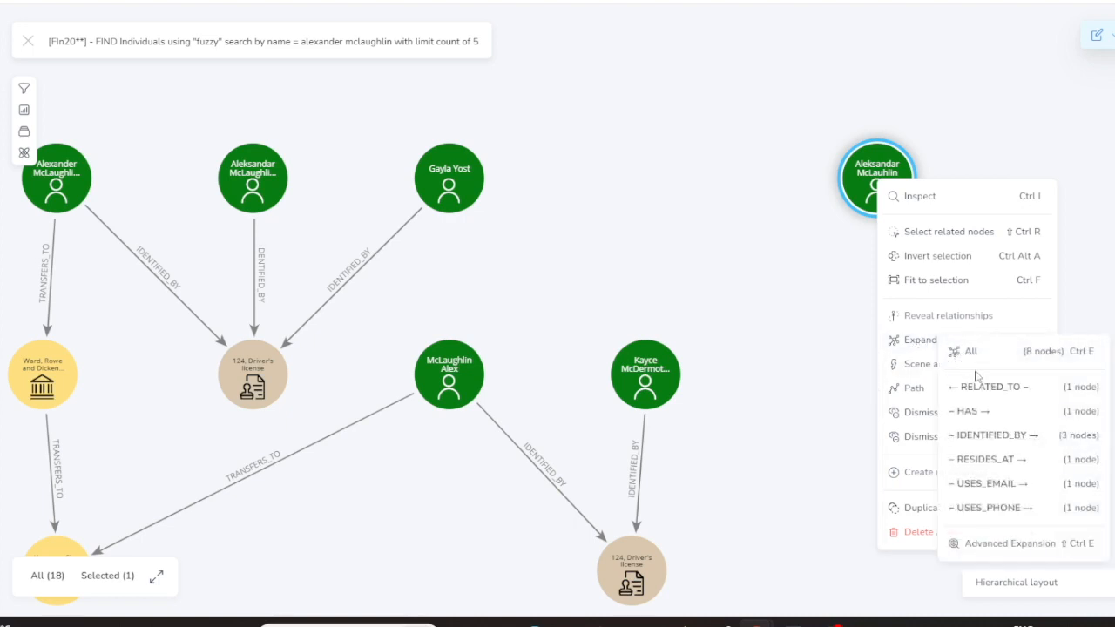
Expand the lone individual via IDENTIFIED_BY to one Driver's license and two Passports, then zoom out
click(990, 433)
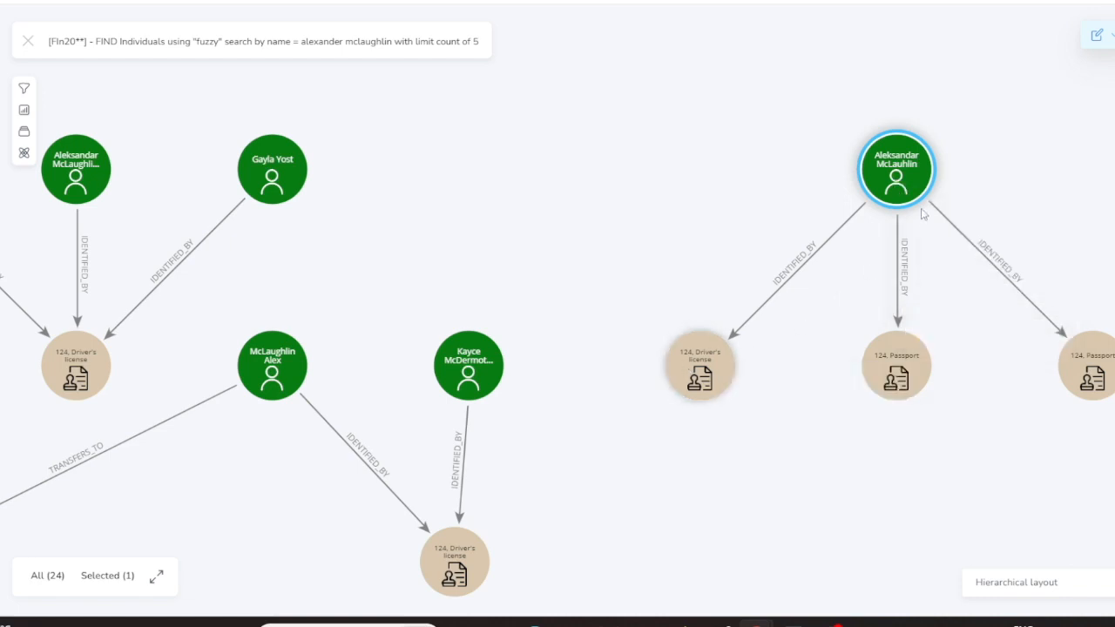
mouse_move(945, 381)
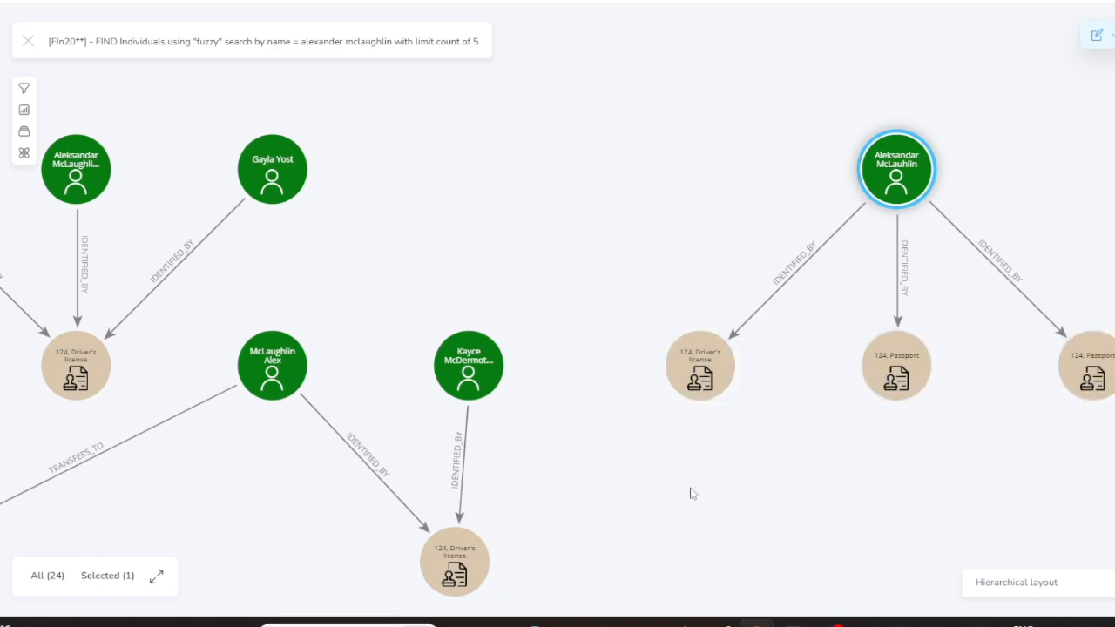
scroll(693, 494, down, 2)
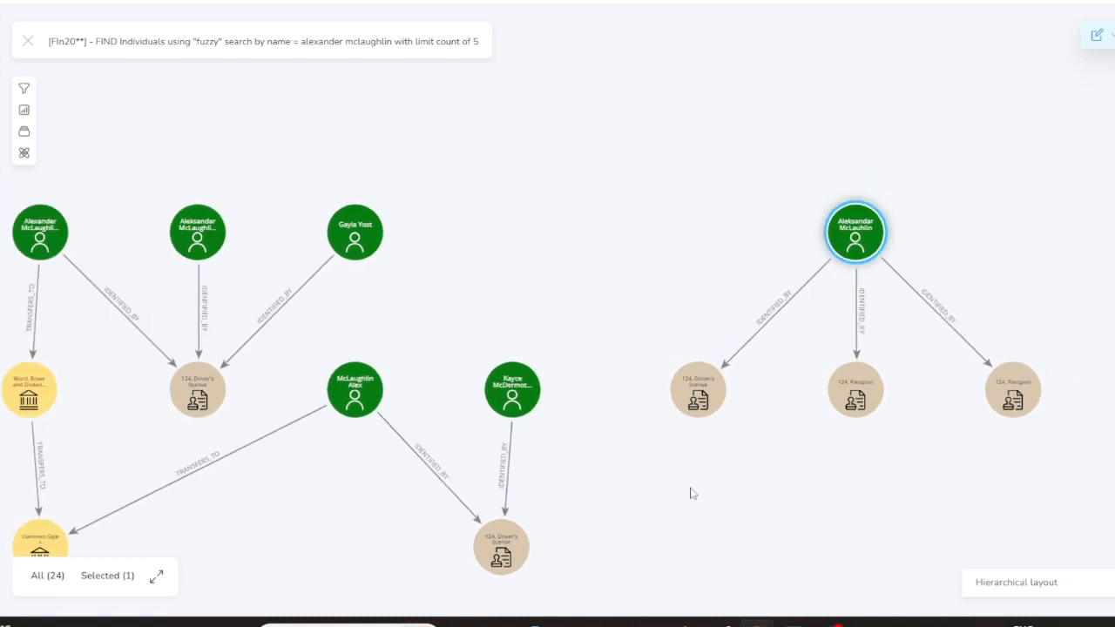
scroll(692, 493, down, 1)
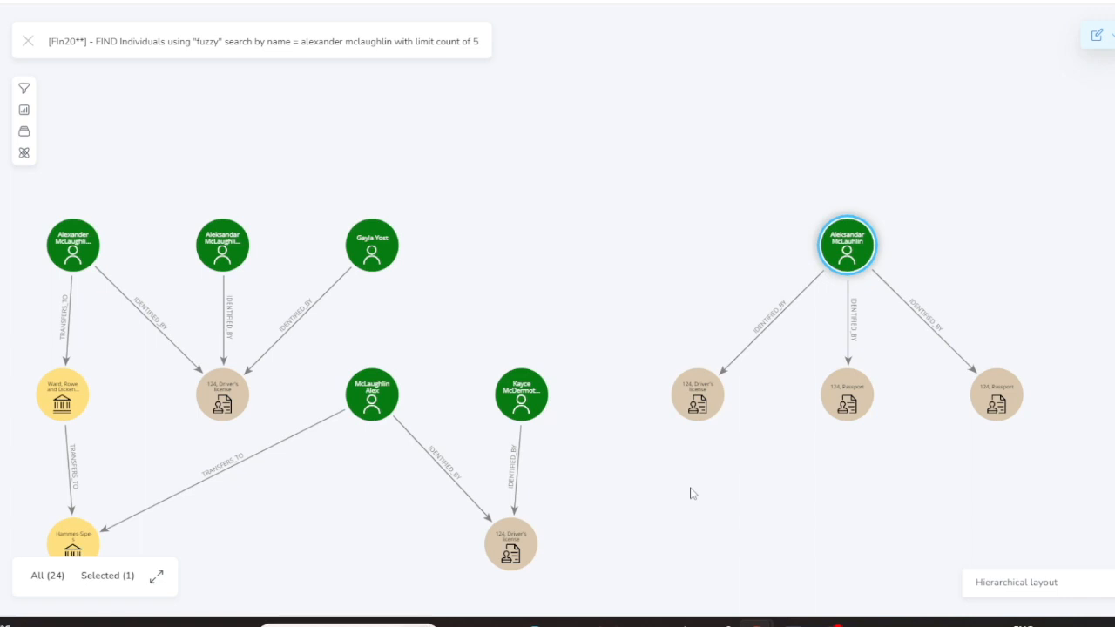
Select the Driver's license and Passport nodes and expand them through IDENTIFIED_BY
mouse_move(709, 406)
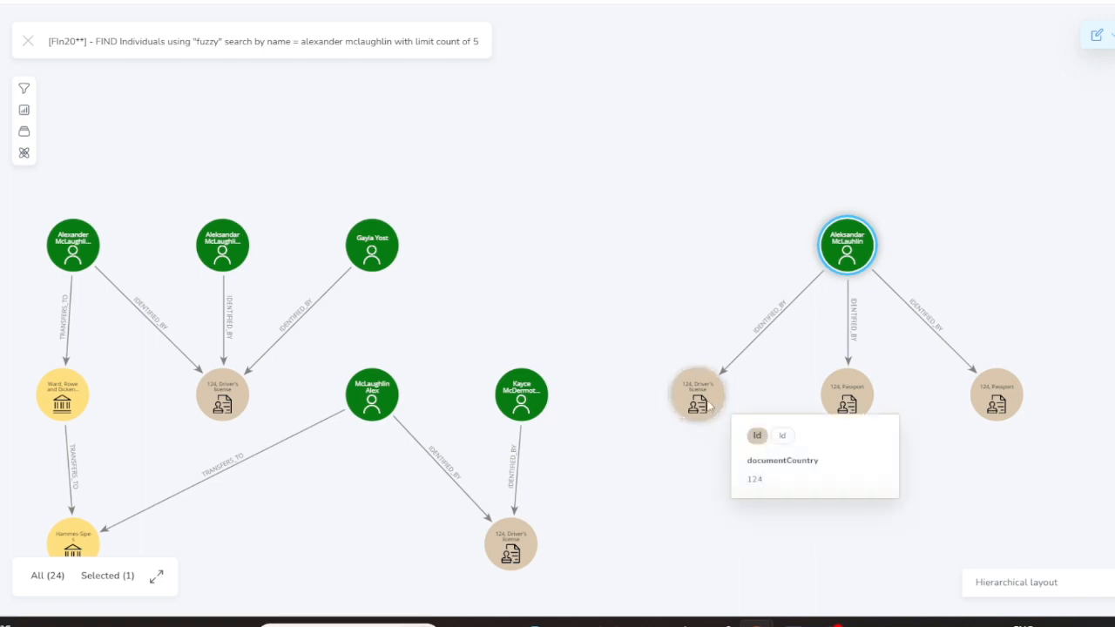
ctrl+click(708, 404)
ctrl+click(849, 403)
ctrl+click(983, 397)
ctrl+click(511, 542)
ctrl+click(230, 413)
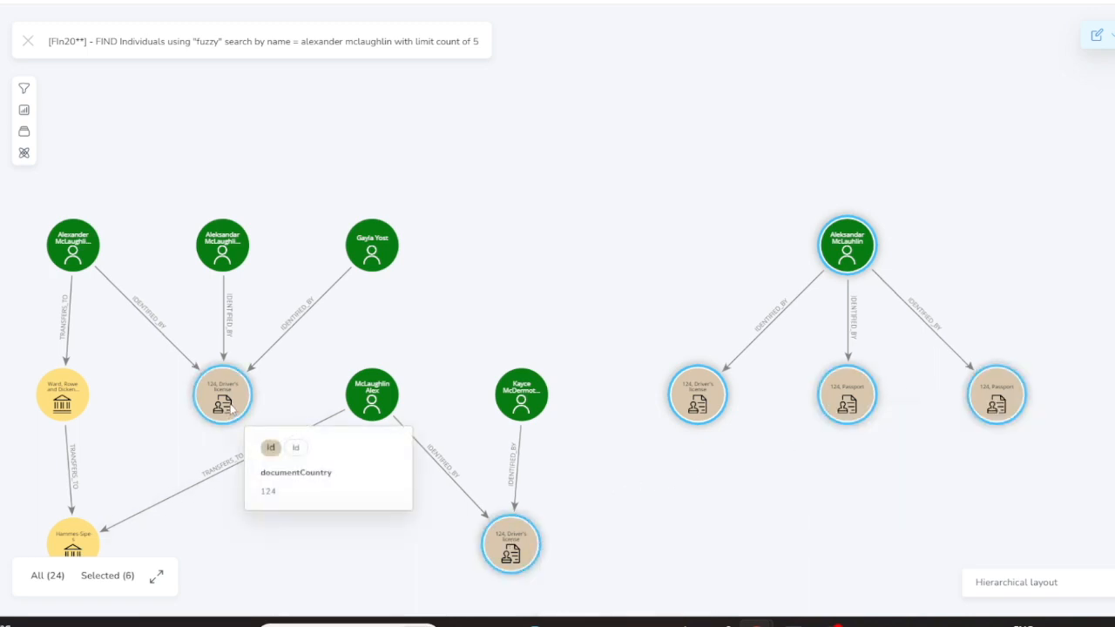
right_click(688, 416)
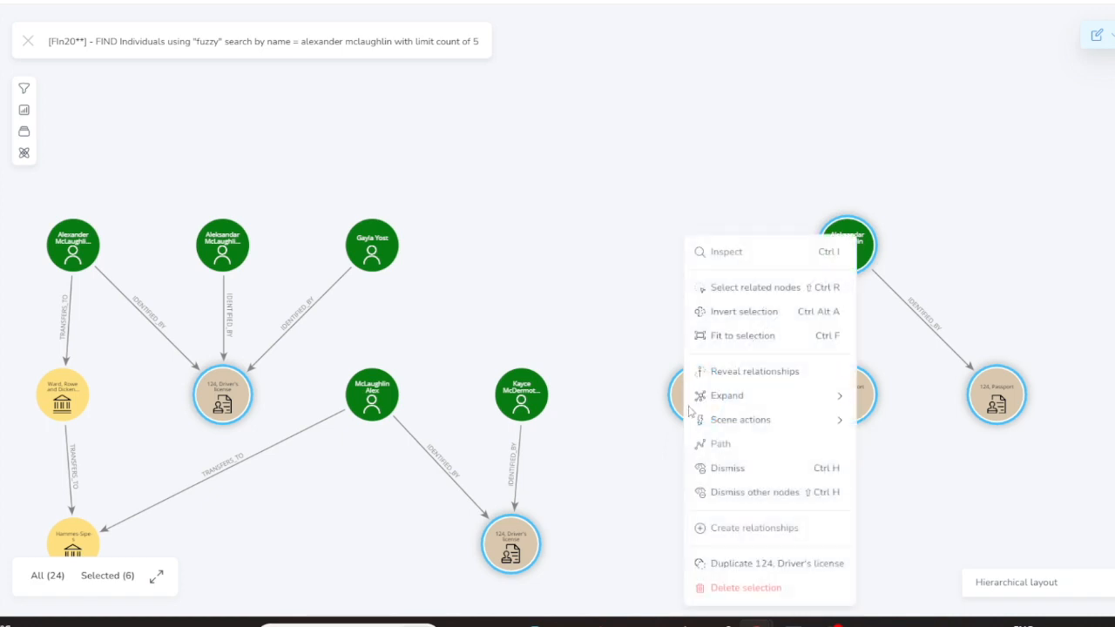
mouse_move(755, 418)
mouse_move(760, 399)
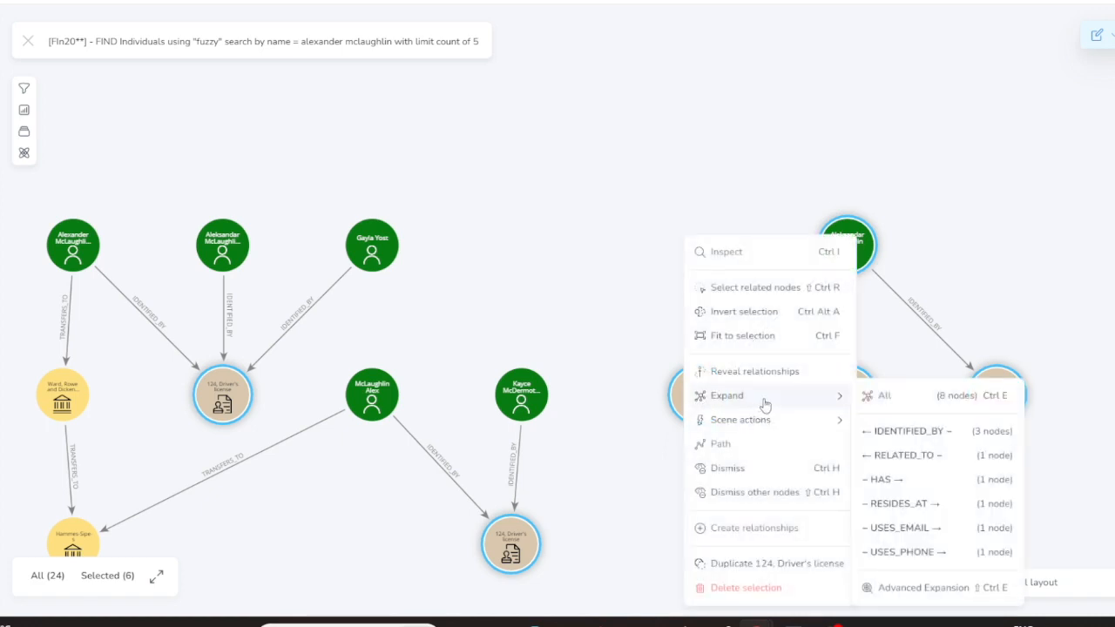
click(896, 441)
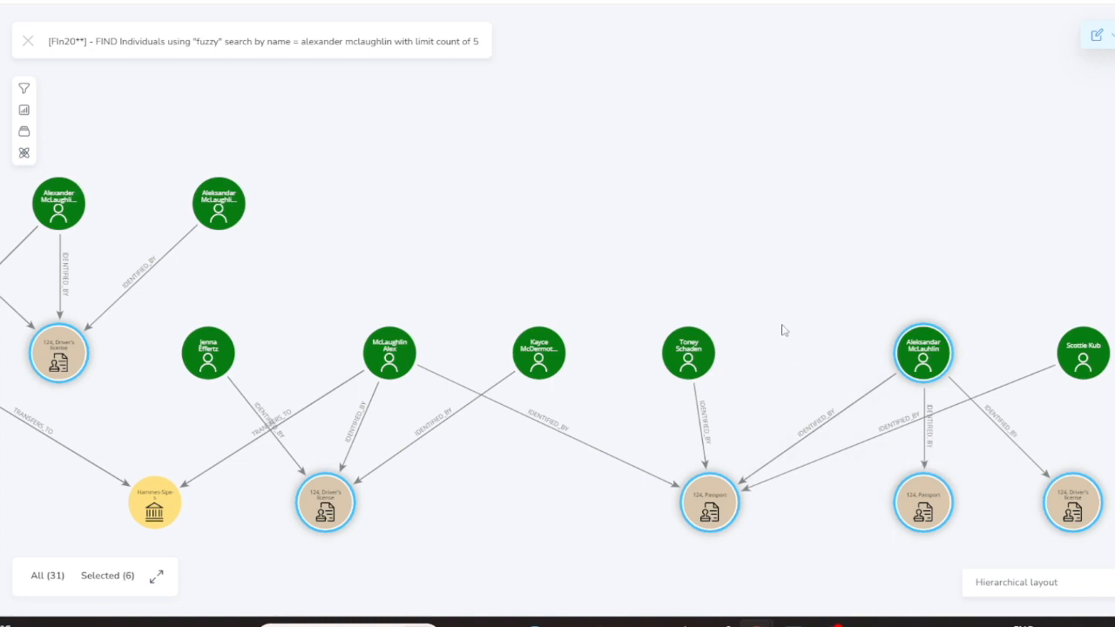
mouse_move(1077, 359)
Select the four newly linked individuals and expand them through IDENTIFIED_BY
click(1081, 359)
click(694, 353)
click(519, 349)
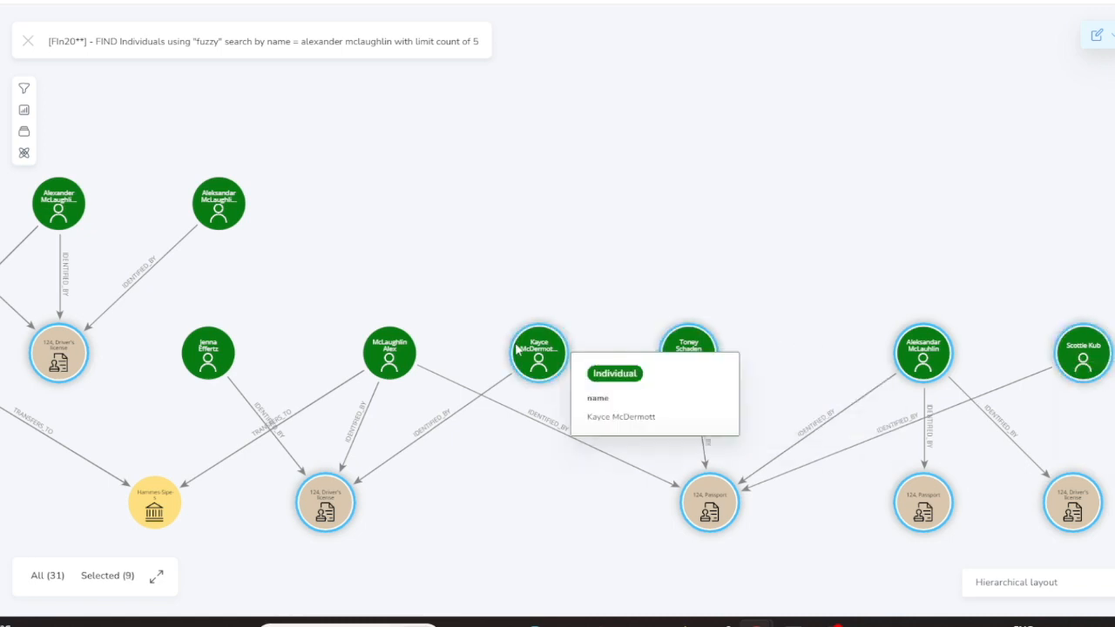
click(213, 358)
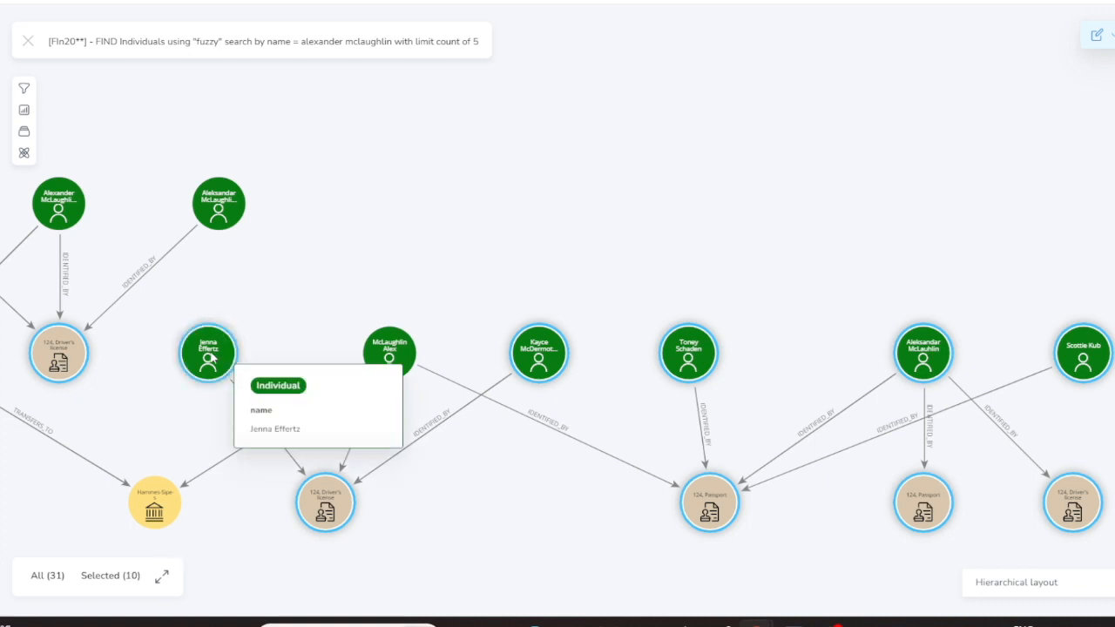
right_click(213, 357)
mouse_move(288, 399)
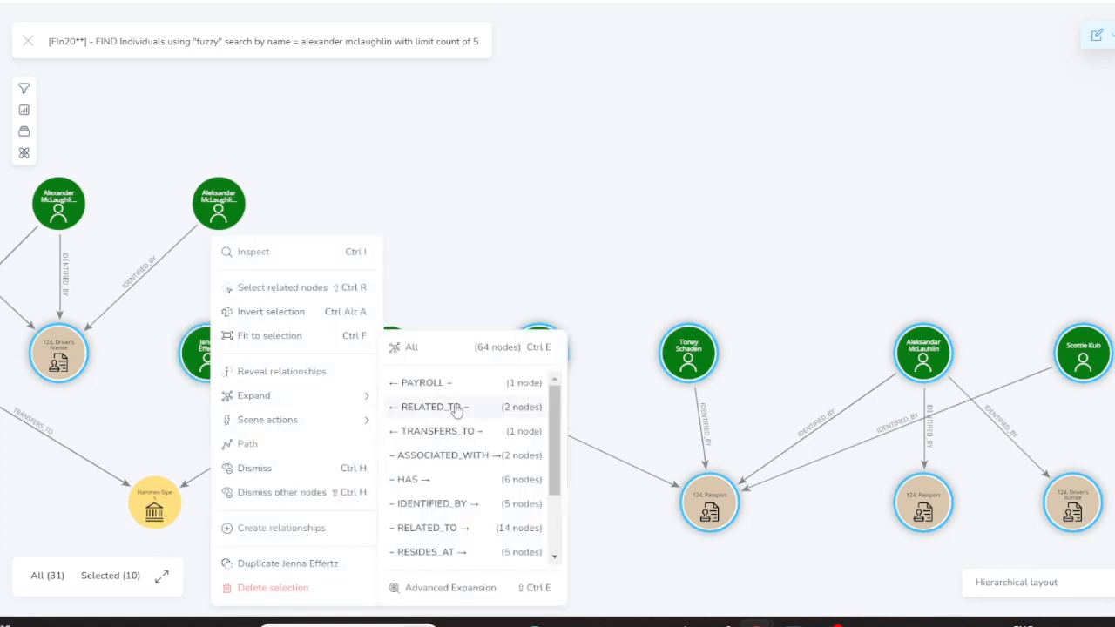
click(477, 505)
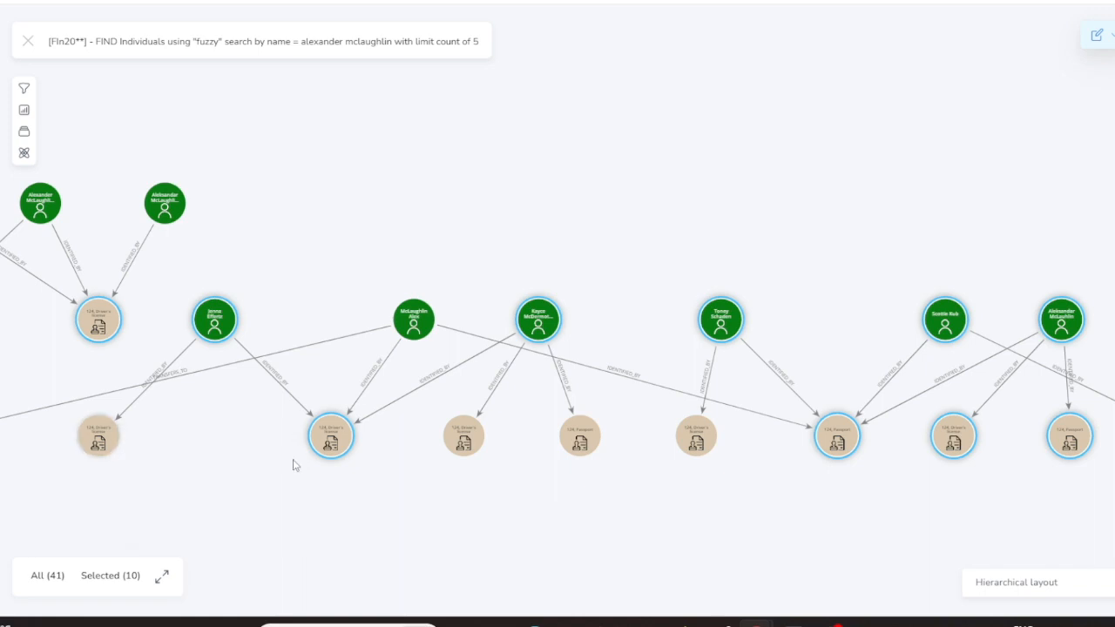
mouse_move(544, 335)
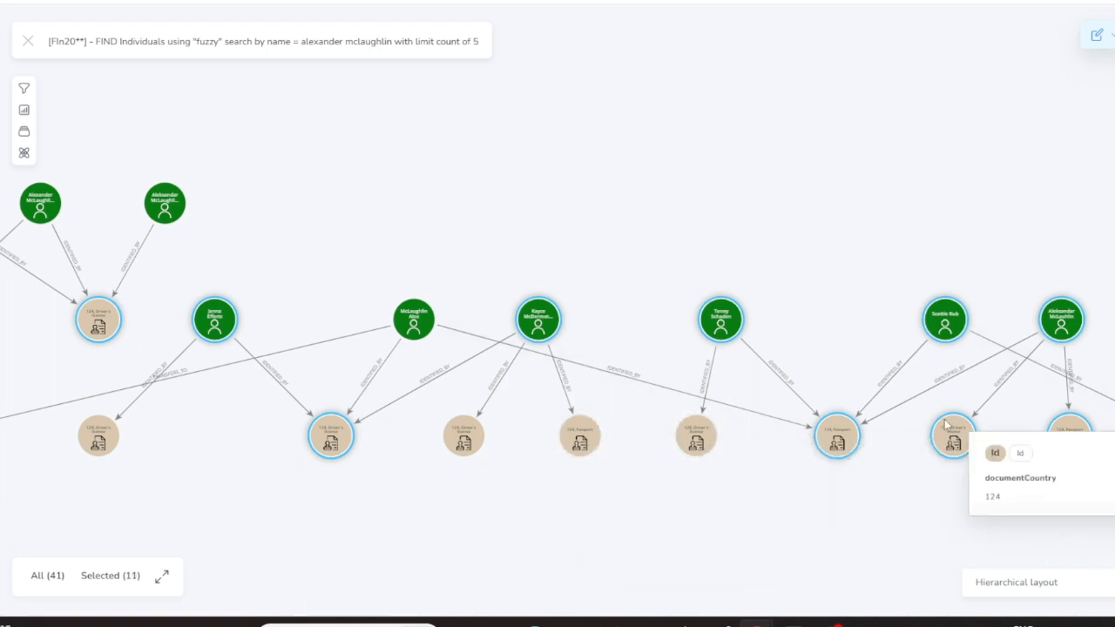
Select the four new Driver's license and Passport nodes and expand them through IDENTIFIED_BY
click(685, 449)
click(582, 440)
click(464, 428)
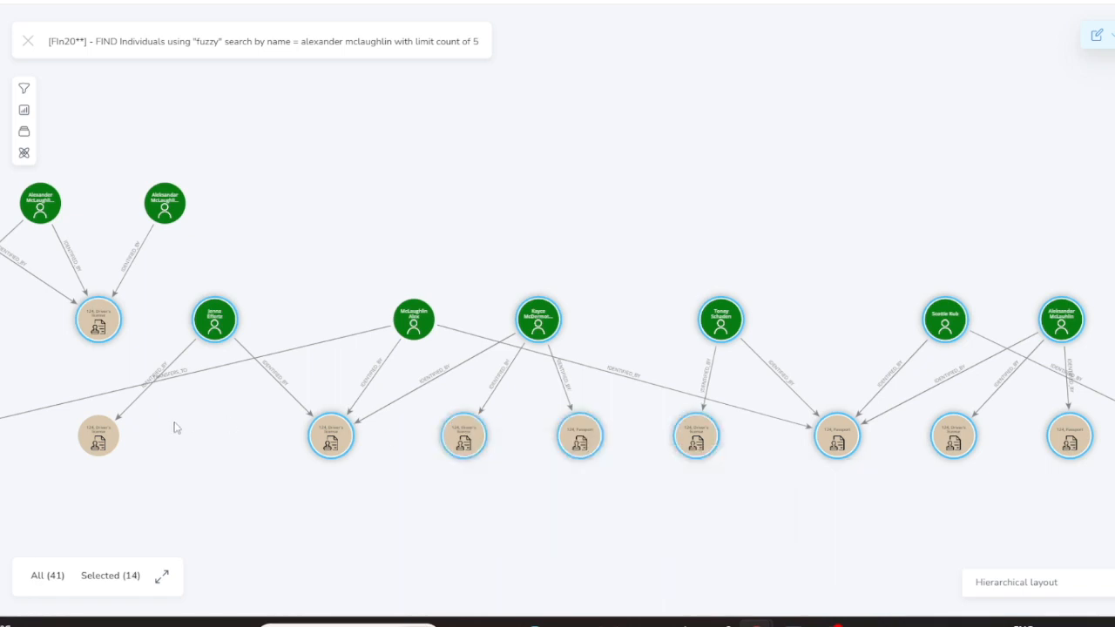
click(108, 430)
right_click(109, 432)
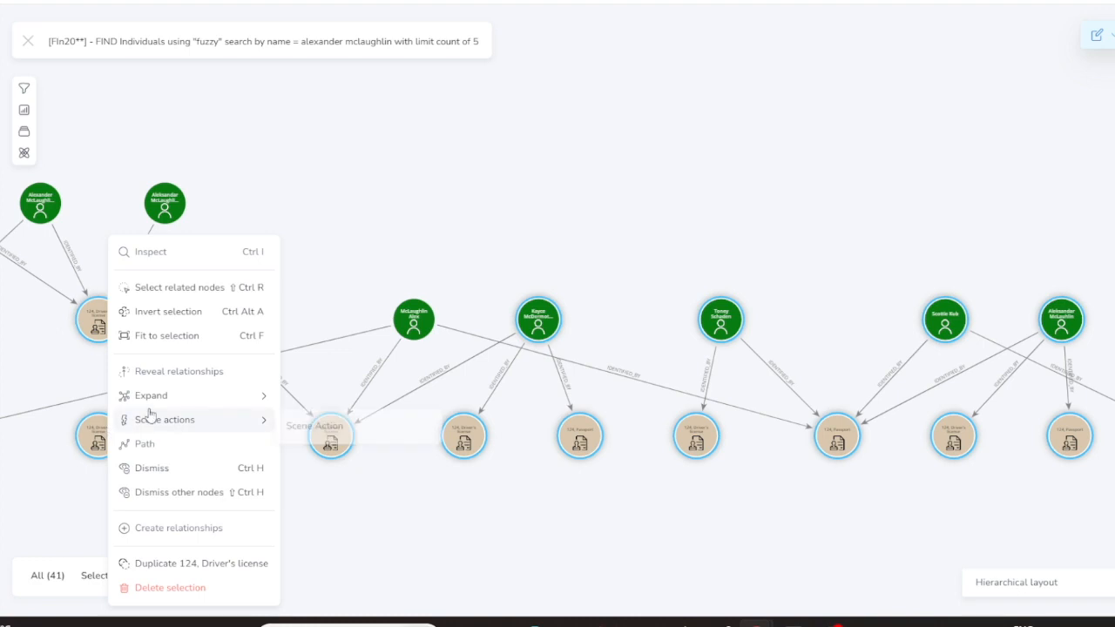
mouse_move(172, 405)
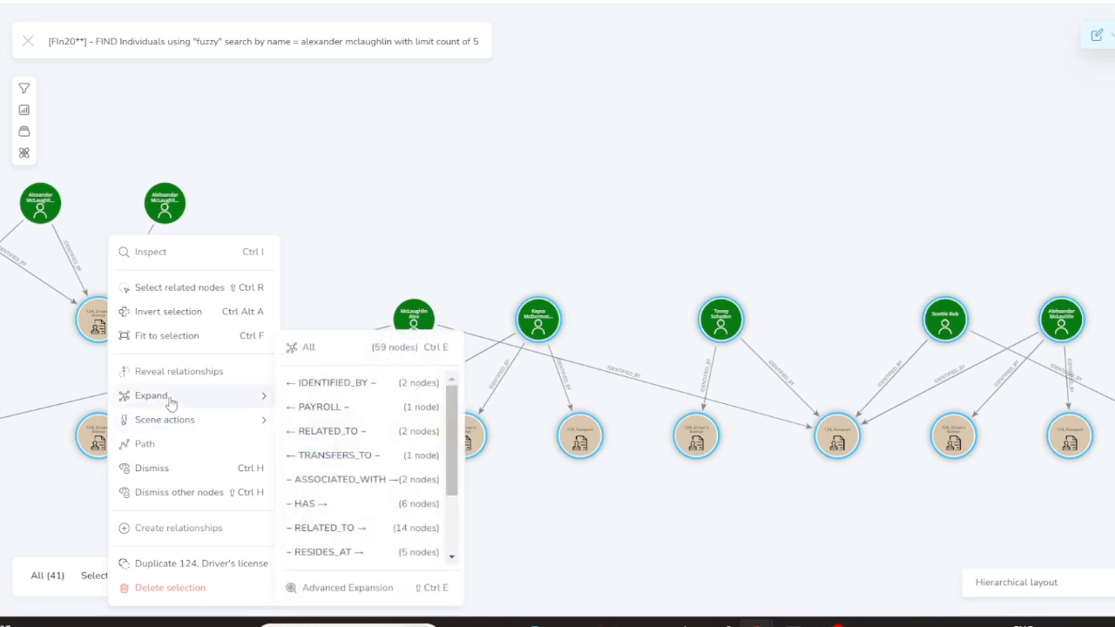
click(325, 383)
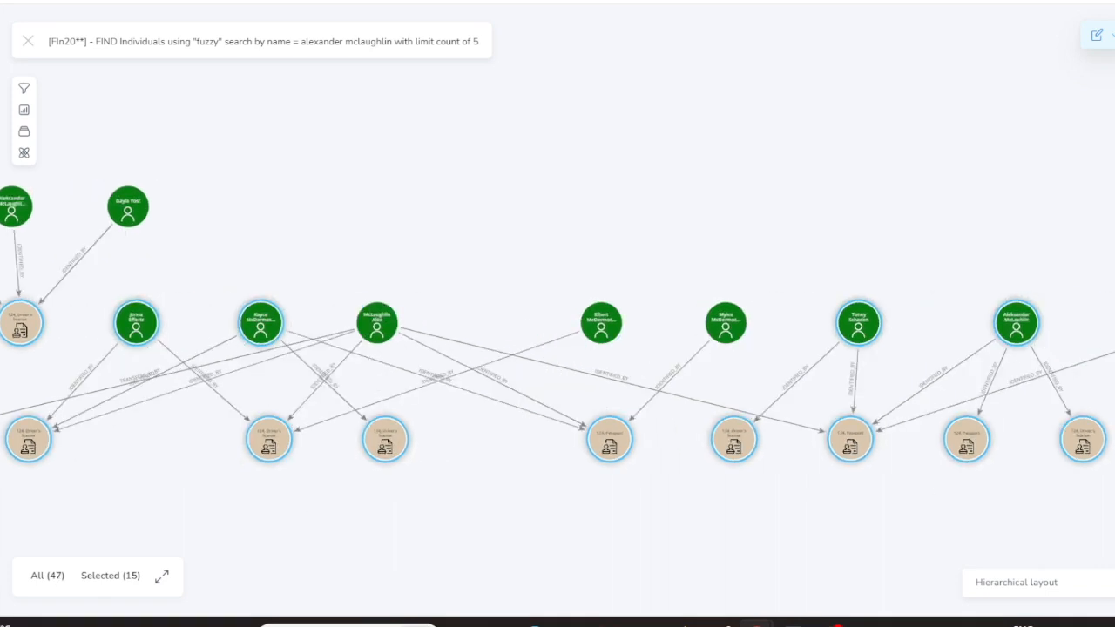
click(1087, 581)
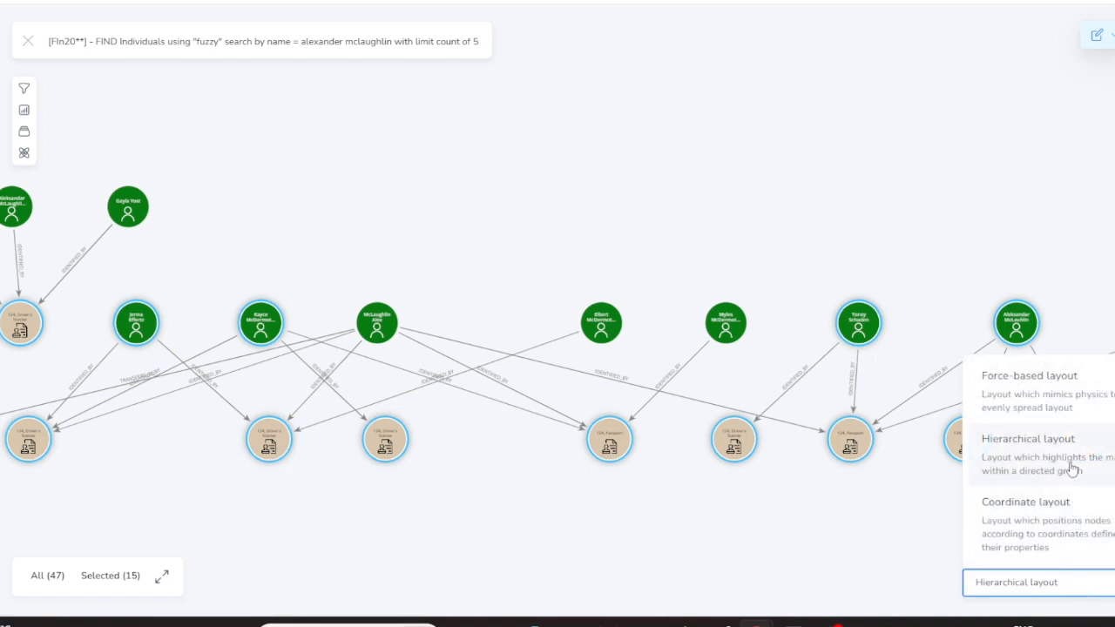
Try Coordinate layout, then switch the graph to Force-based layout
click(1046, 521)
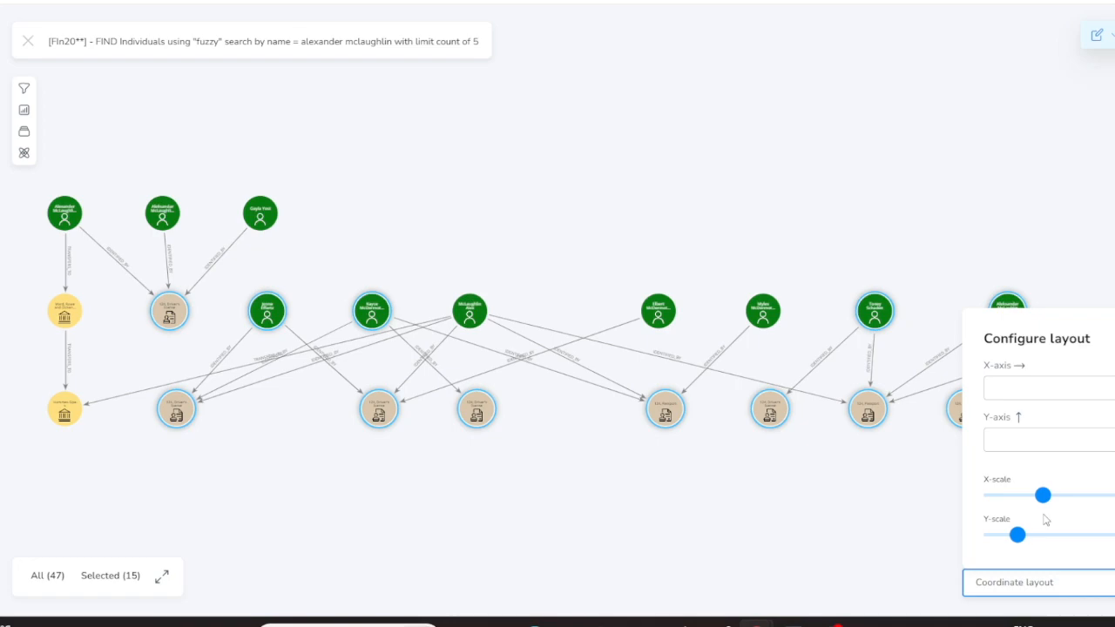
click(1016, 583)
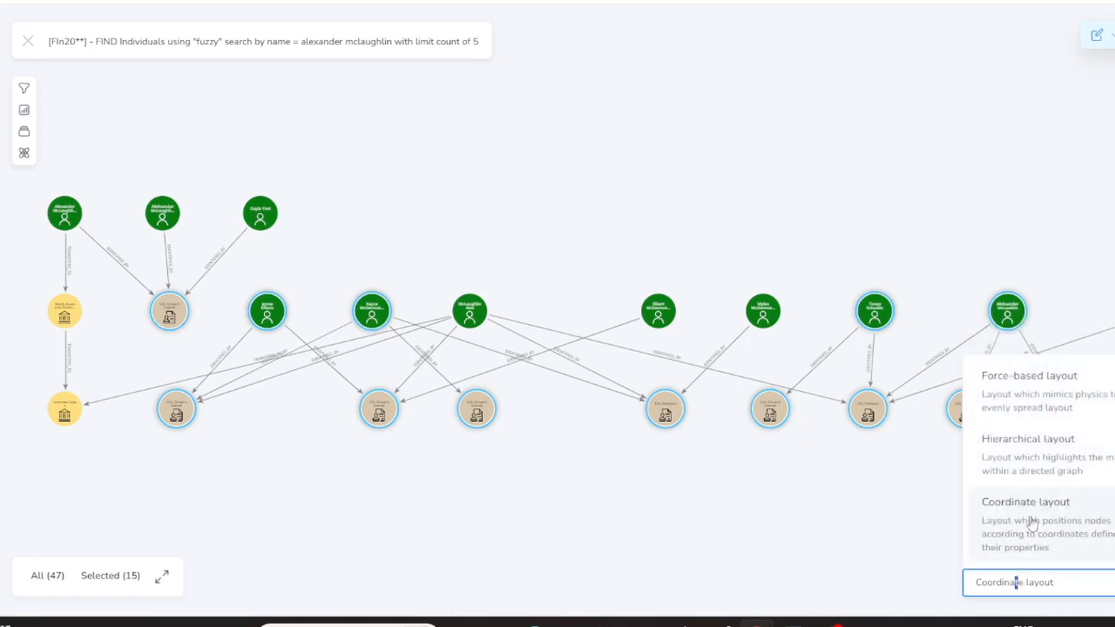
click(1051, 404)
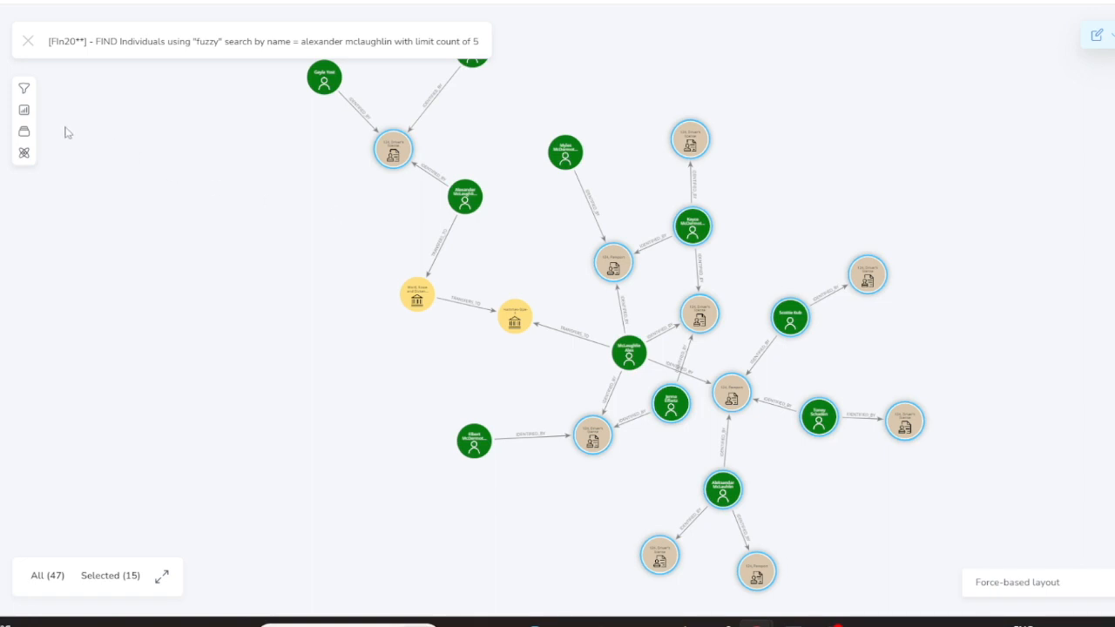
click(24, 153)
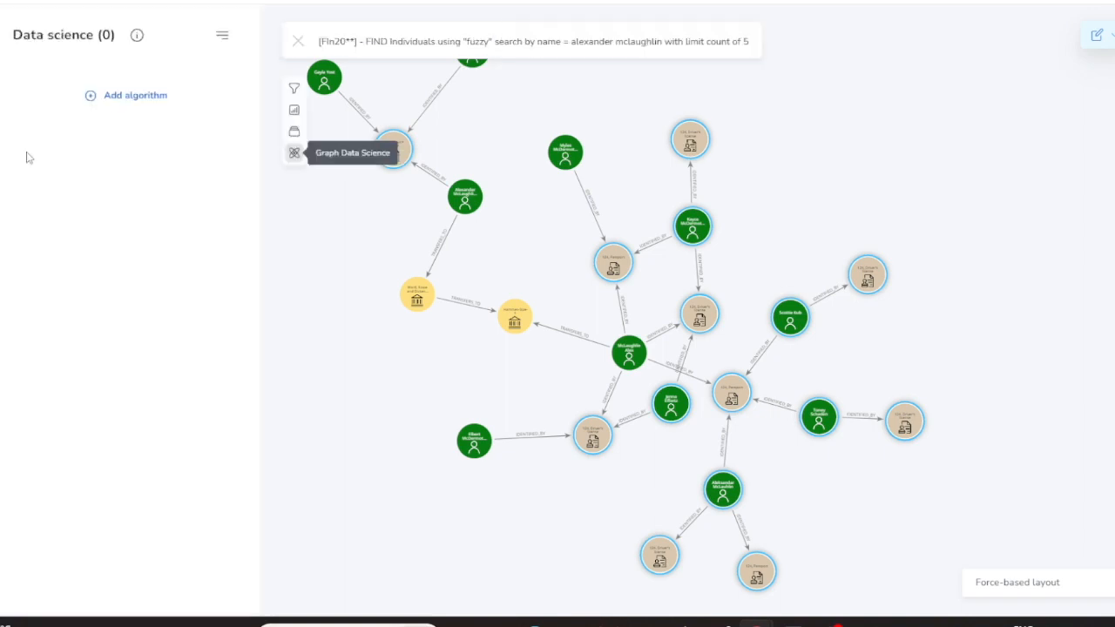
Run the Louvain algorithm from Data science and give each community its own unique color
click(138, 97)
click(127, 202)
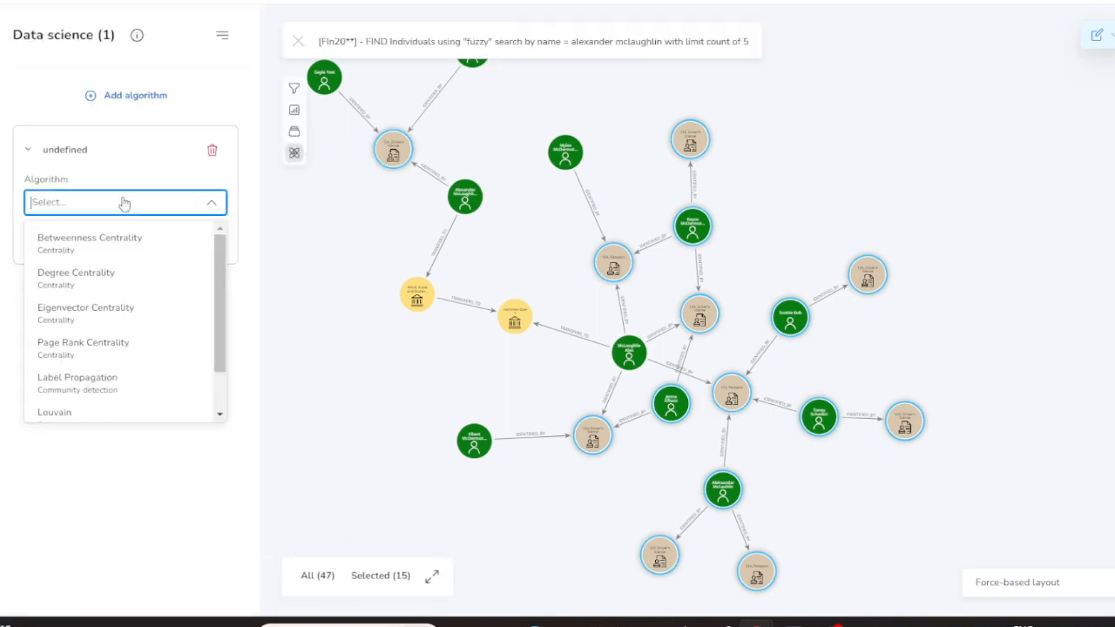
click(88, 411)
click(173, 294)
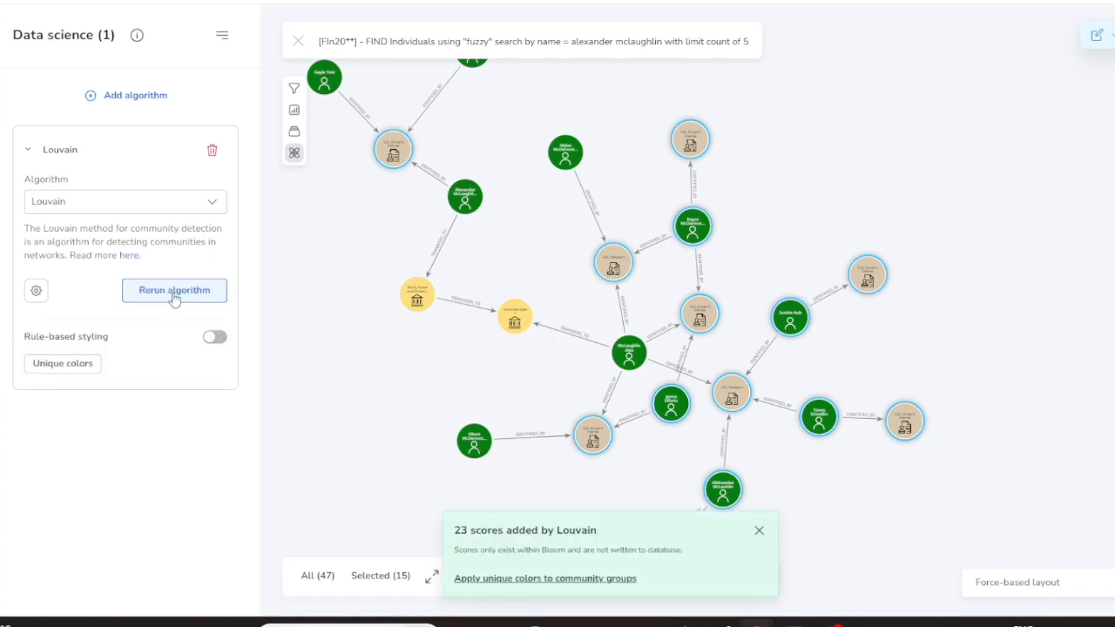
click(79, 365)
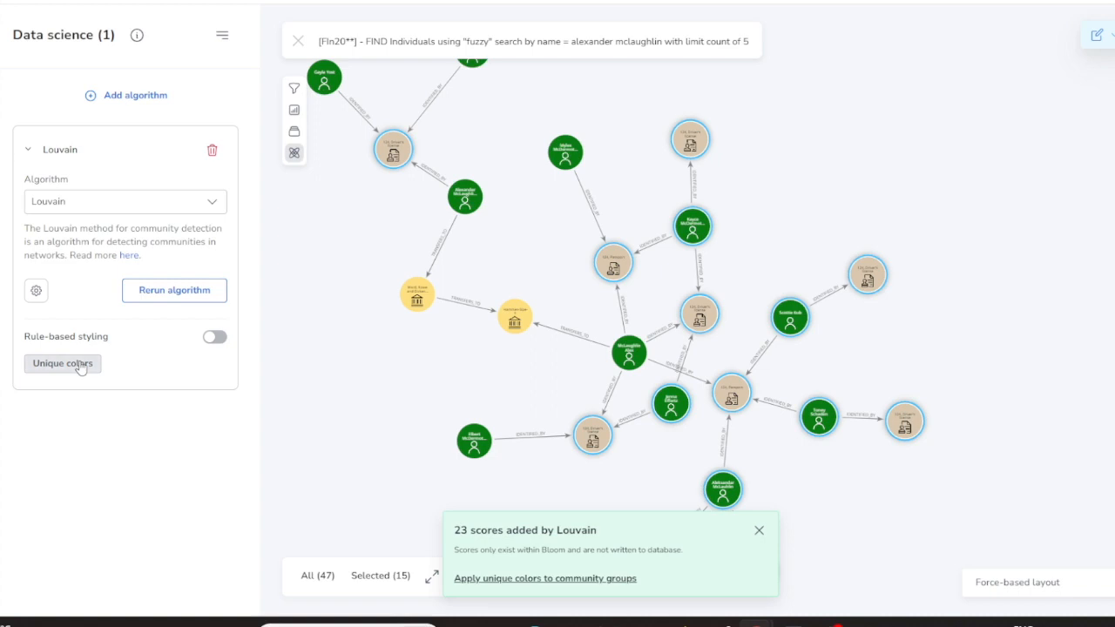